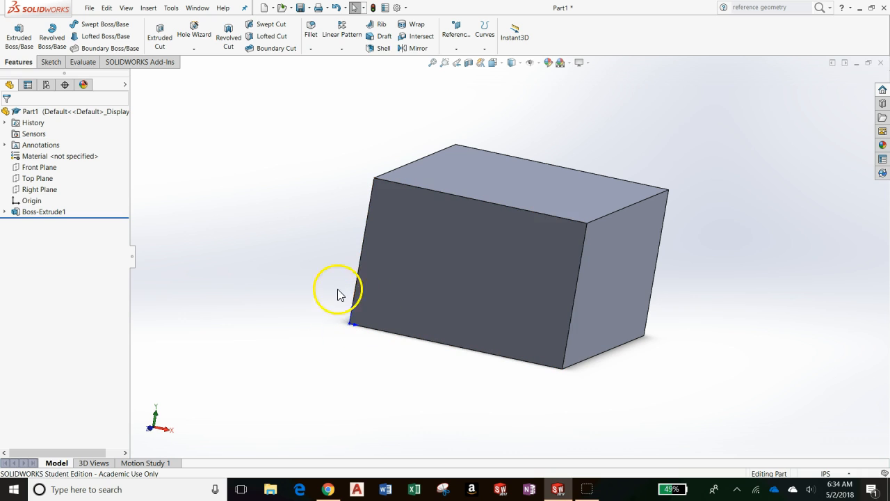
Open the sketch of the block's extrusion, review its dimensions and exit the sketch.
click(44, 210)
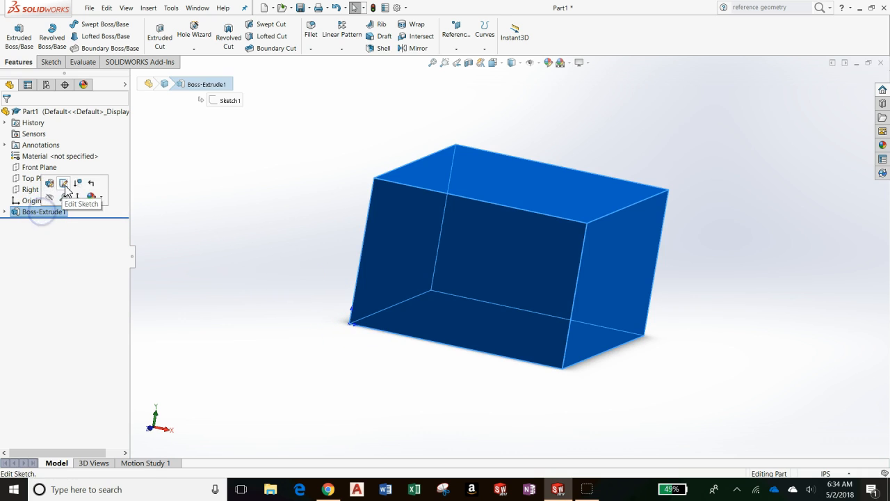
click(64, 183)
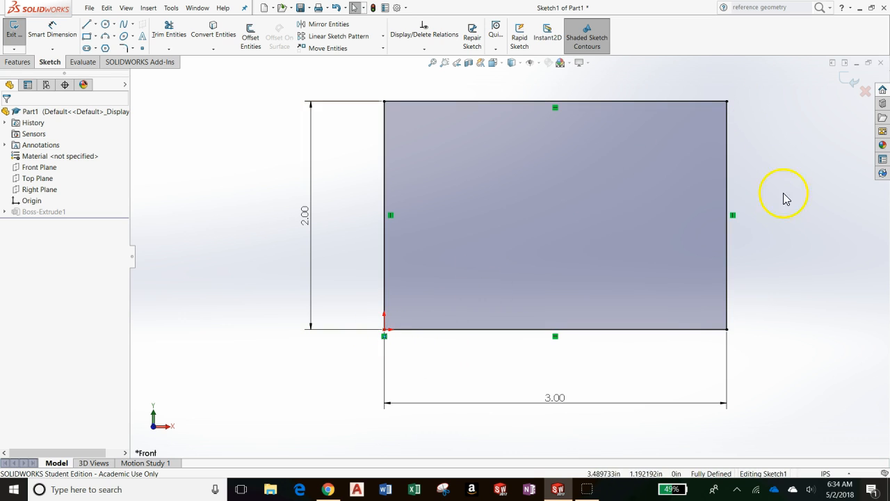
click(14, 34)
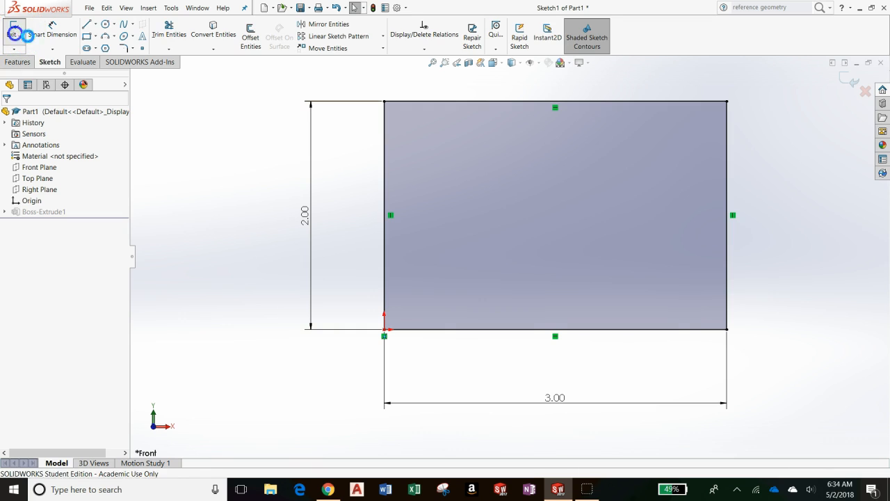
mouse_move(695, 334)
middle_down()
mouse_move(655, 243)
mouse_move(602, 253)
mouse_move(598, 304)
middle_up()
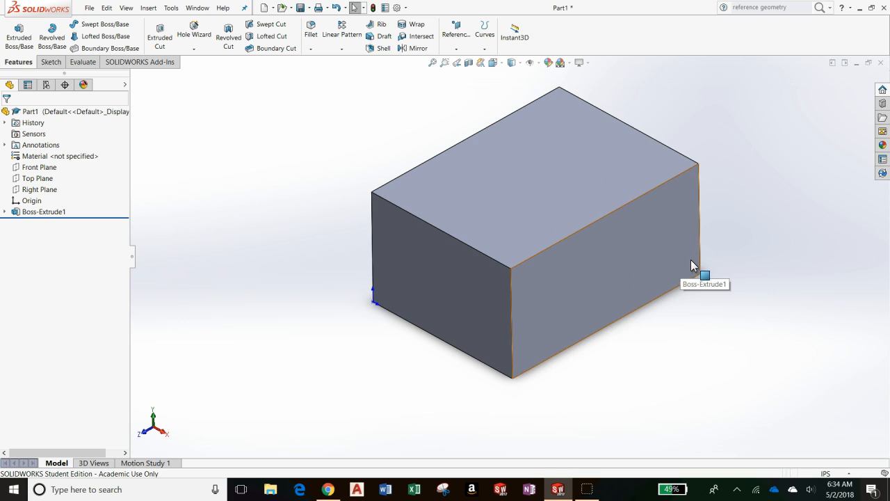
Start a reference plane using the block's front and back faces as references with the Mid Plane constraint.
click(459, 47)
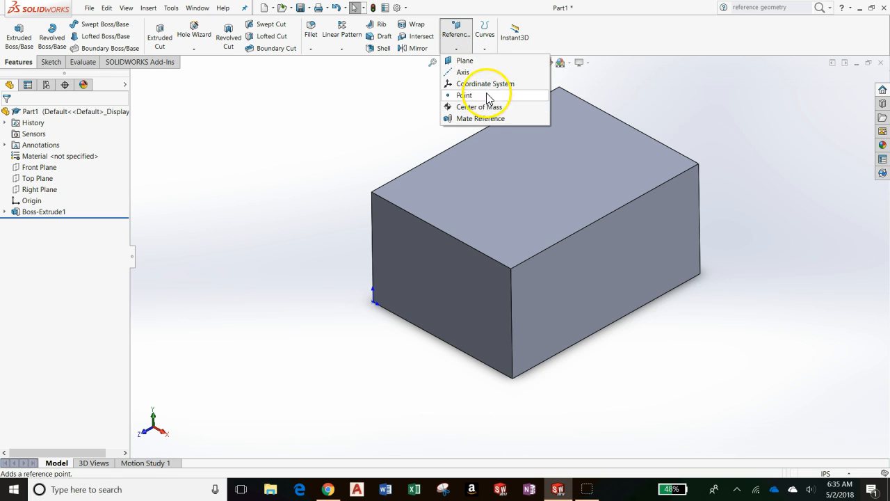
click(490, 62)
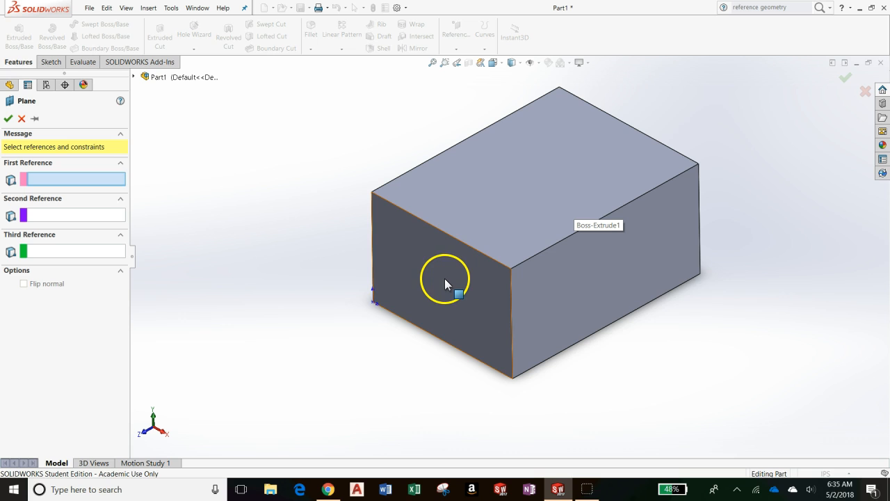
middle_drag(653, 264, 668, 236)
click(431, 255)
middle_drag(606, 245, 659, 270)
click(600, 244)
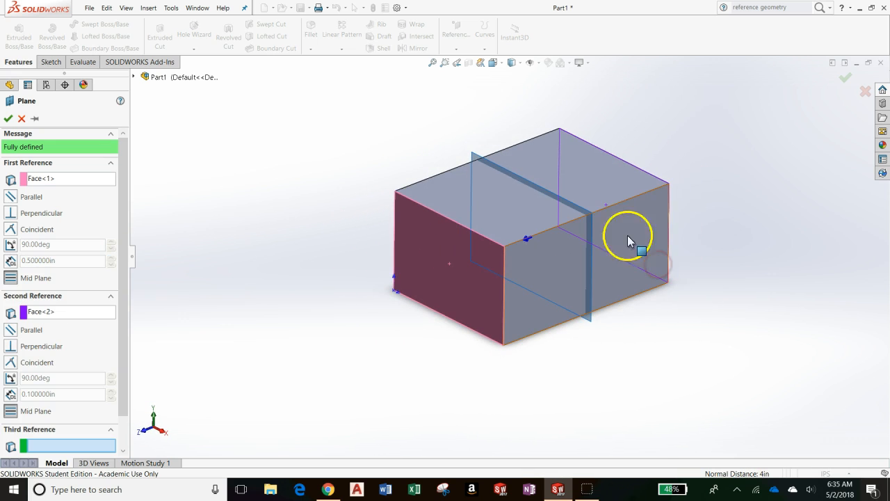
click(11, 278)
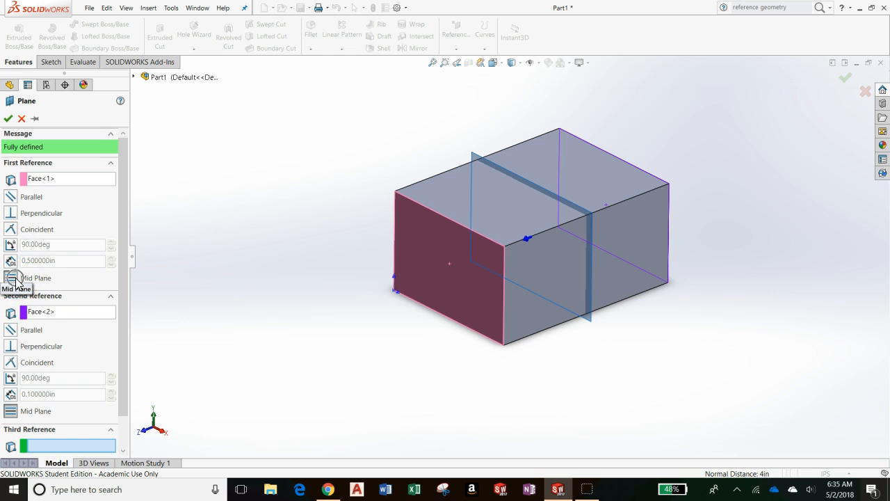
click(16, 279)
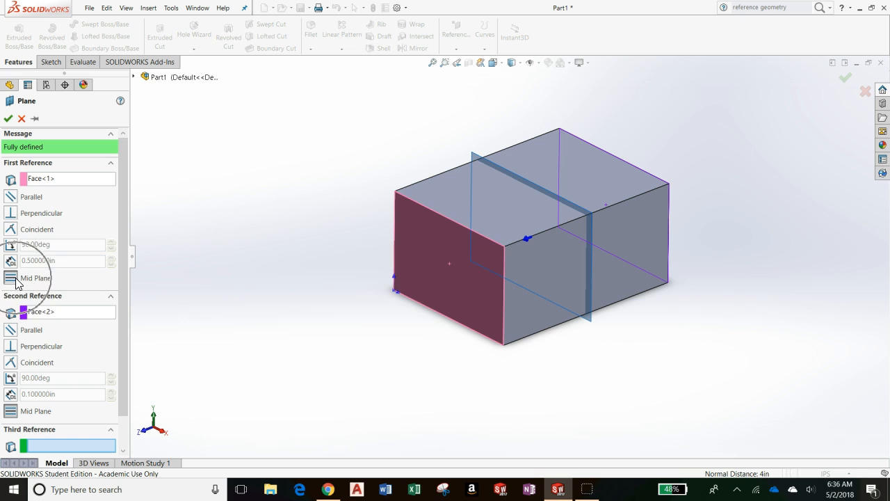
click(57, 182)
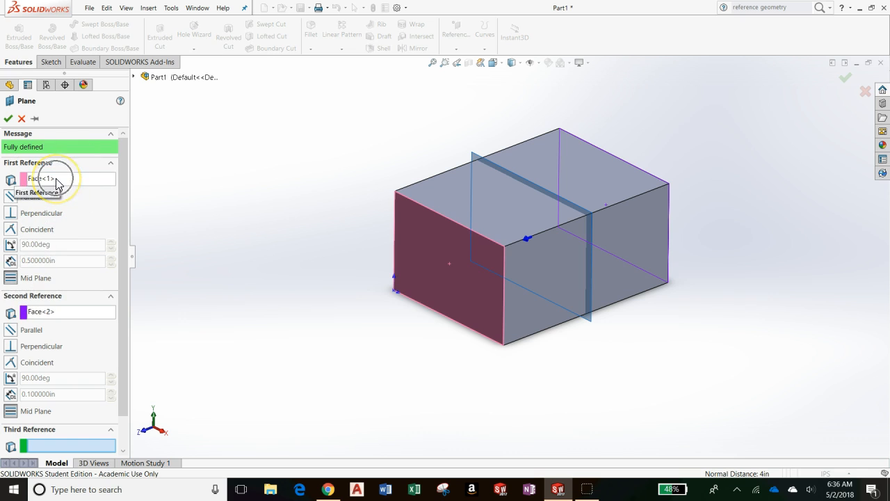
click(59, 314)
click(59, 315)
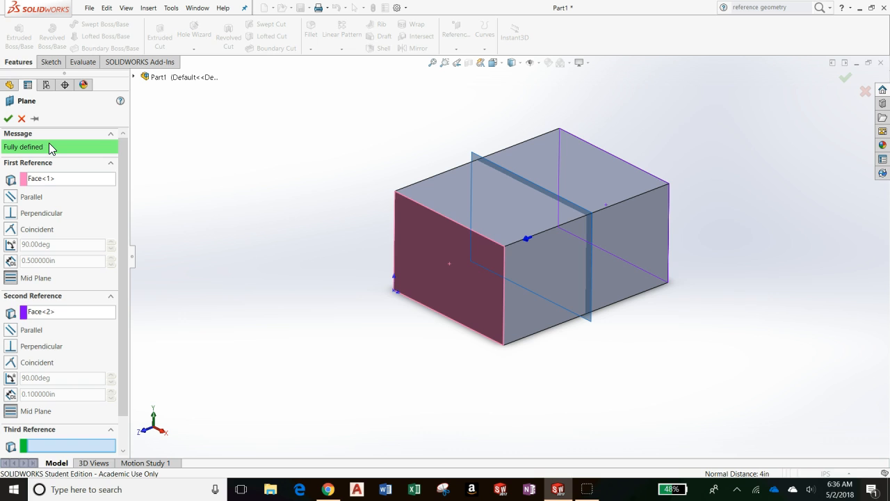
Try an offset plane instead, referencing only the block's front face at a distance of 0.5 in.
middle_drag(453, 341, 521, 280)
click(617, 236)
scroll(428, 239, down, 3)
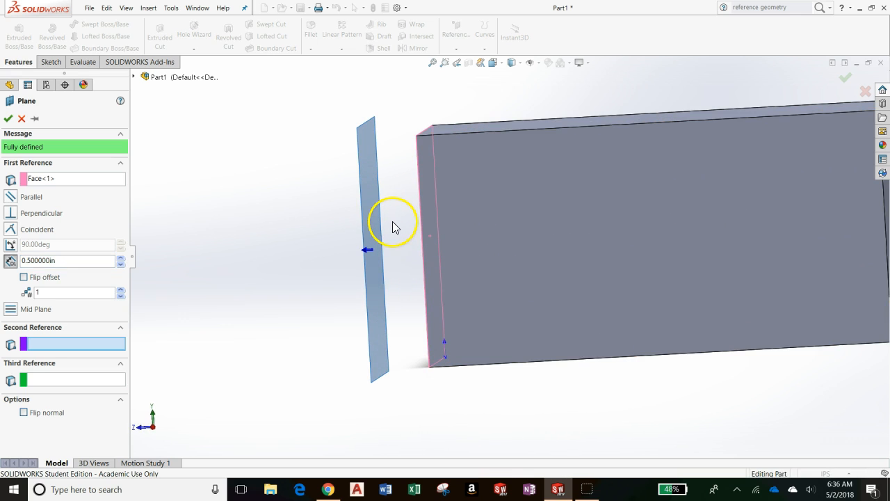
click(55, 260)
click(41, 262)
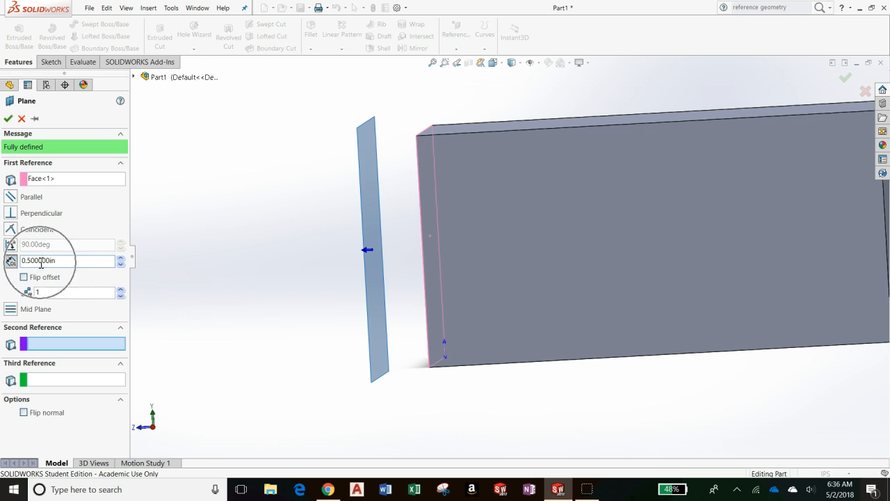
mouse_move(229, 272)
middle_down()
mouse_move(254, 272)
mouse_move(247, 274)
middle_up()
middle_drag(432, 190, 424, 210)
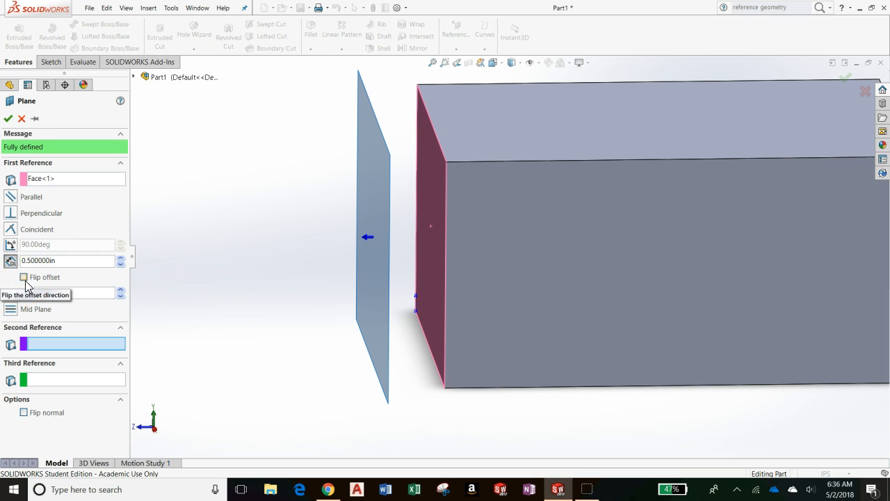
Flip the plane's offset direction into the block and set the offset distance to 0.75 in.
click(24, 278)
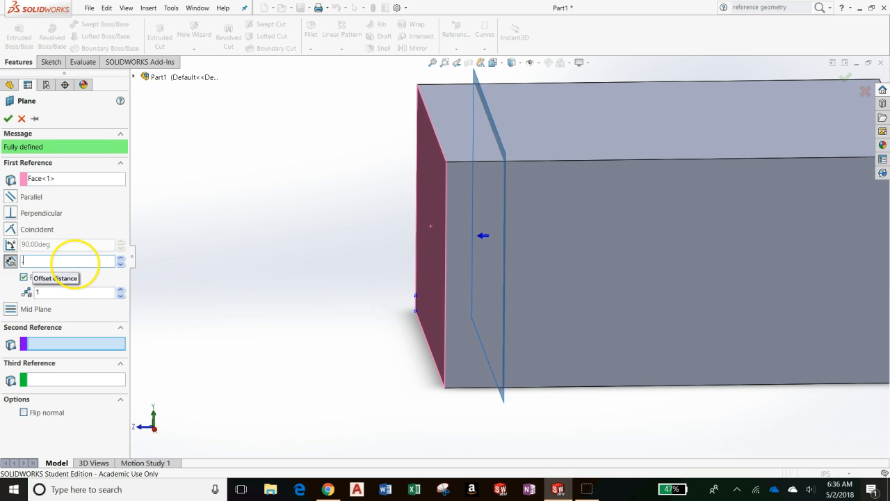
text(.7)
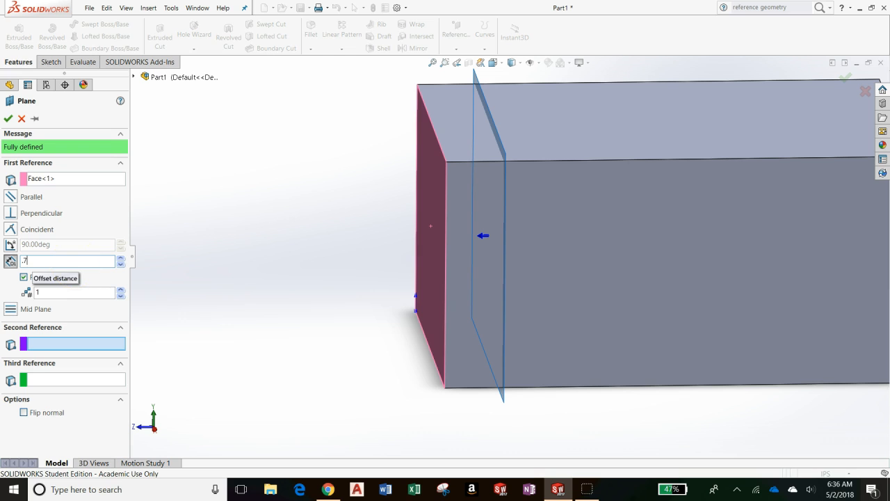
text(5)
key(Return)
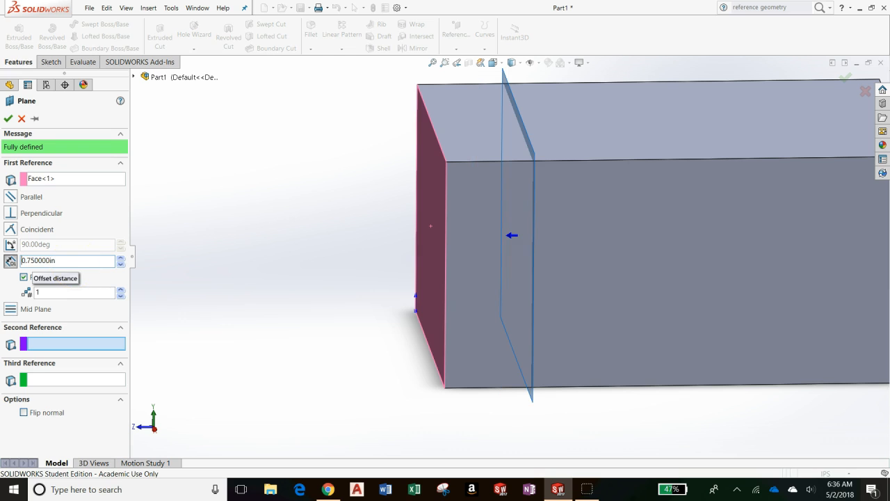
Set the plane's offset distance from the front face to 2 in.
double_click(87, 260)
key(Return)
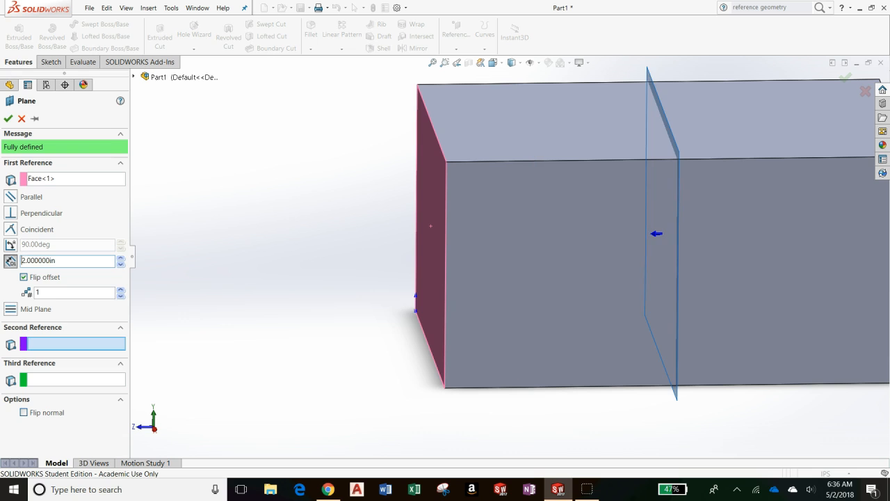
scroll(382, 284, up, 5)
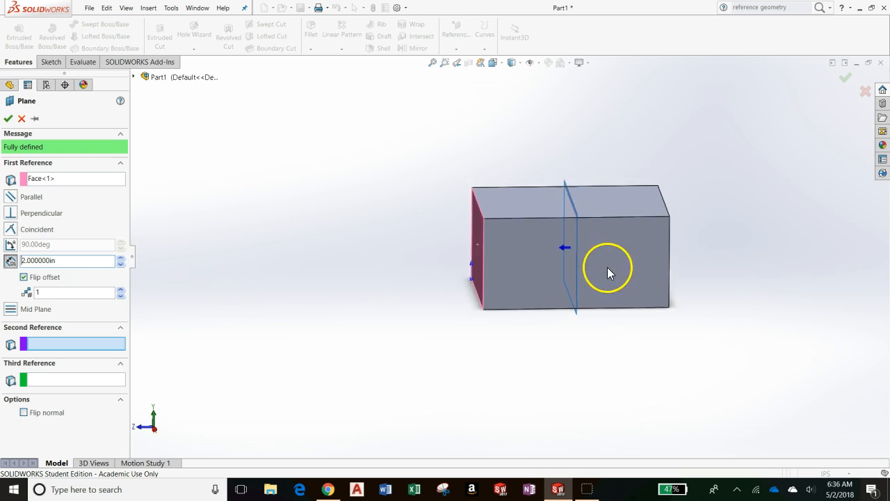
middle_drag(477, 254, 496, 258)
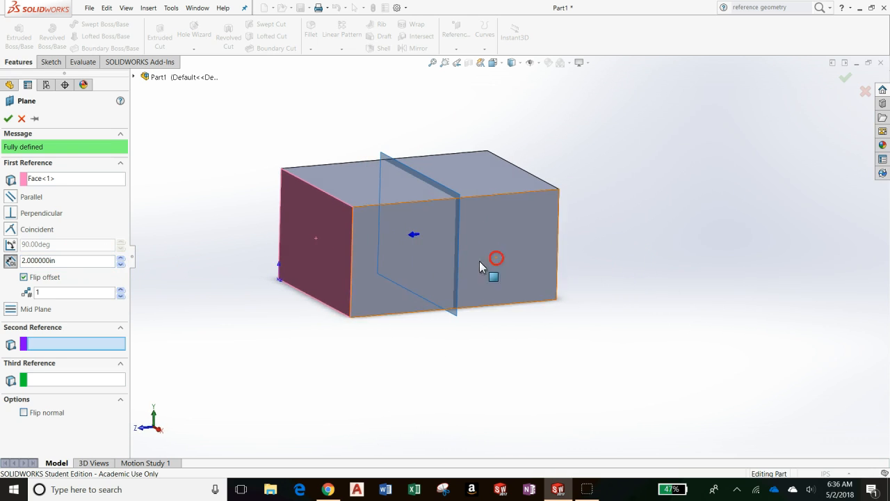
Switch the plane to Mid Plane, add the block's back face as second reference, and create the plane.
click(11, 308)
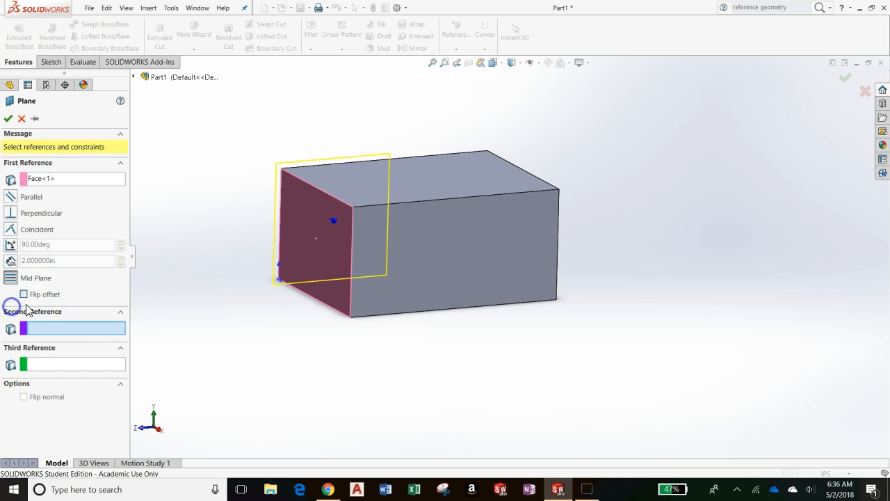
middle_drag(473, 302, 614, 294)
click(533, 267)
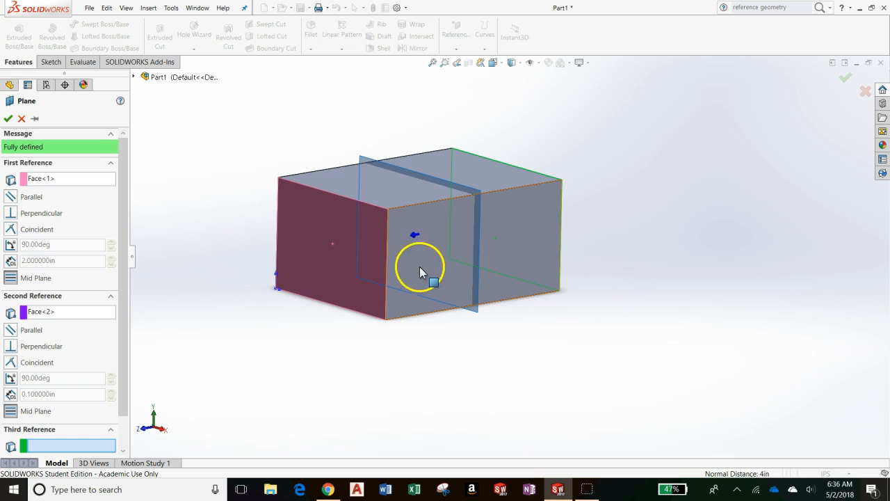
click(8, 120)
scroll(348, 189, down, 2)
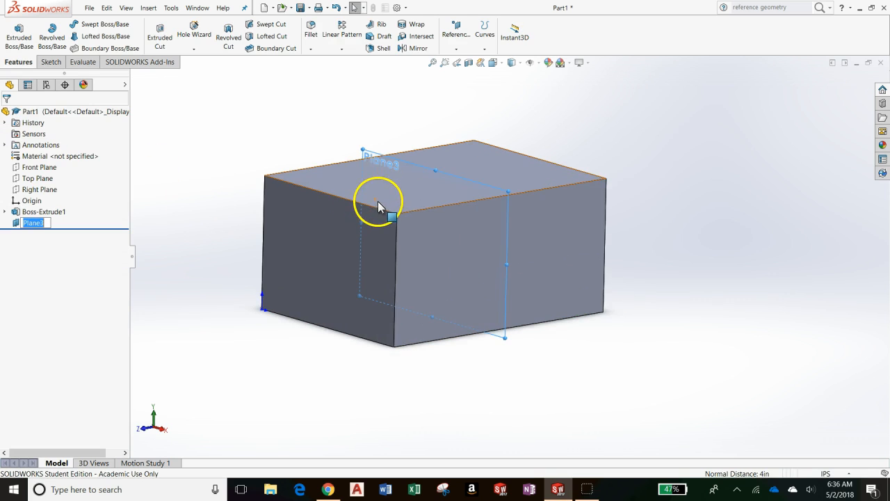
click(648, 198)
click(705, 213)
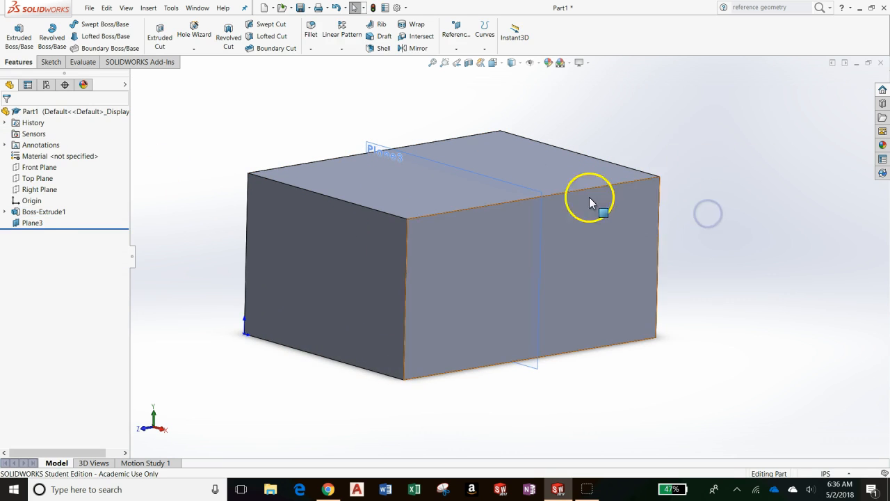
Resize the new mid plane's border by its corners so it extends beyond the block on all sides.
click(376, 148)
drag(377, 142, 292, 63)
drag(544, 132, 762, 123)
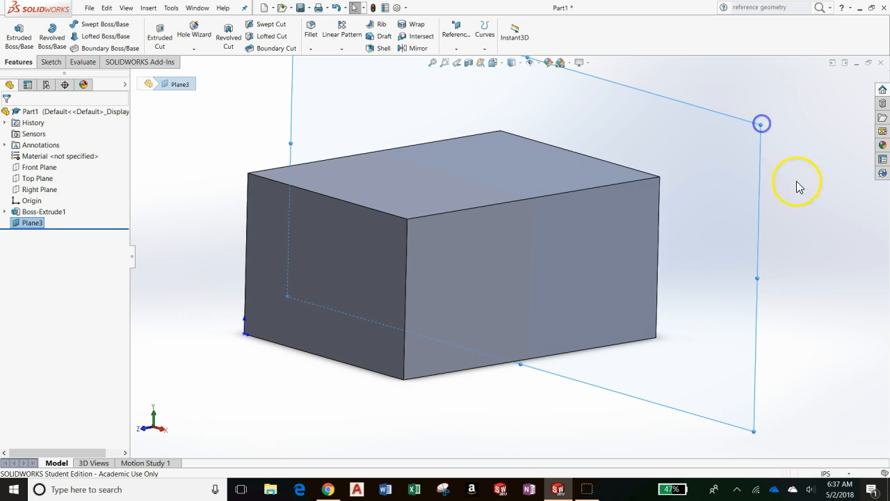
scroll(797, 186, up, 5)
scroll(591, 215, down, 1)
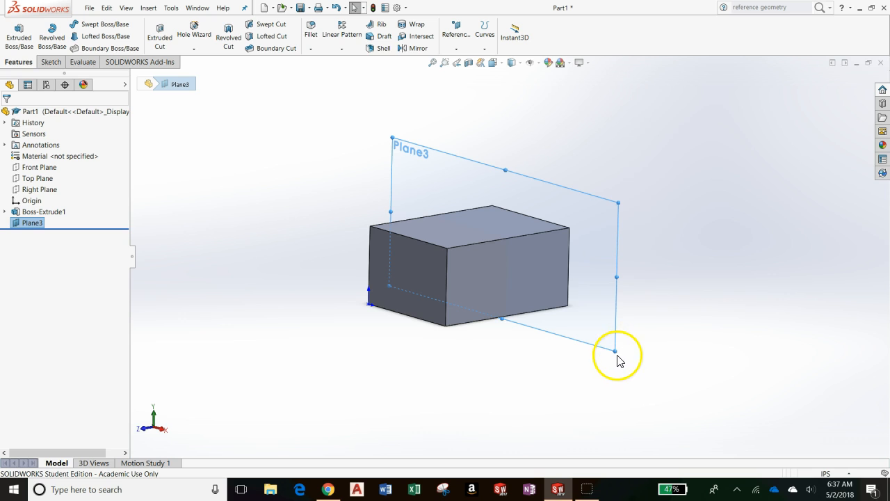
drag(618, 356, 571, 377)
scroll(516, 233, down, 3)
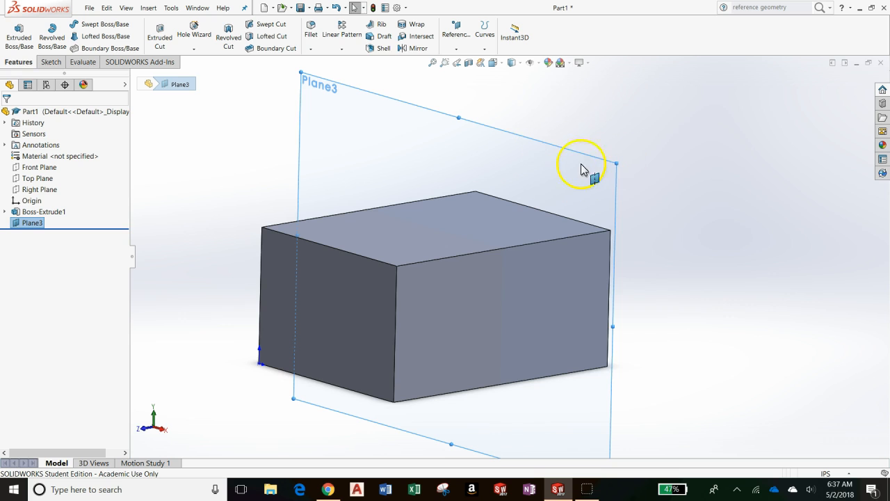
scroll(664, 237, up, 3)
middle_drag(668, 249, 547, 324)
click(621, 268)
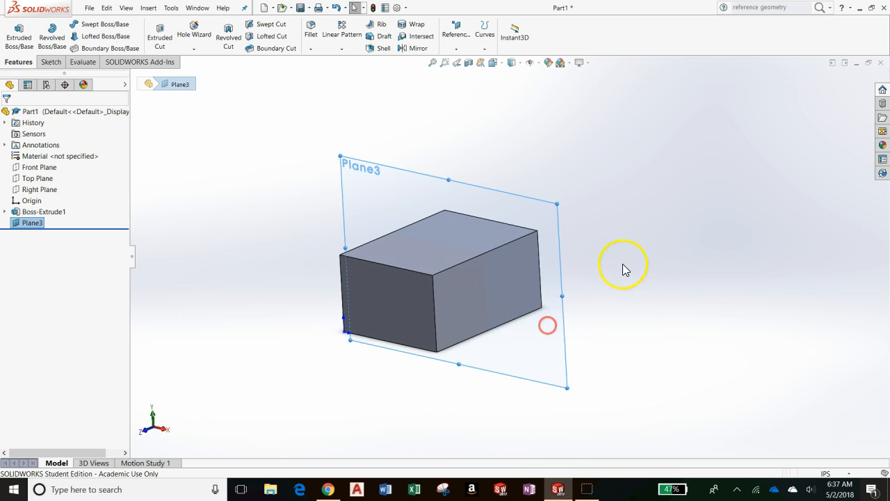
scroll(363, 226, down, 3)
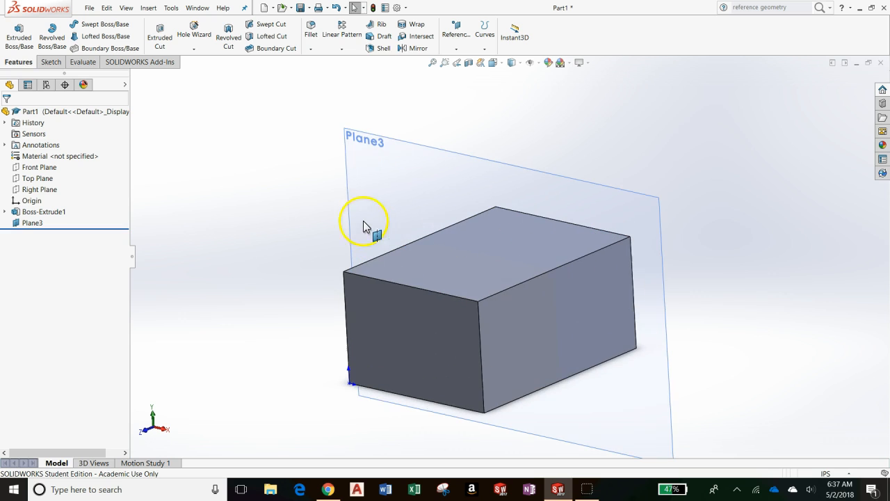
Start a sketch on the mid plane and draw a 1 in diameter circle centred on the midpoint of the block's top edge.
right_click(385, 178)
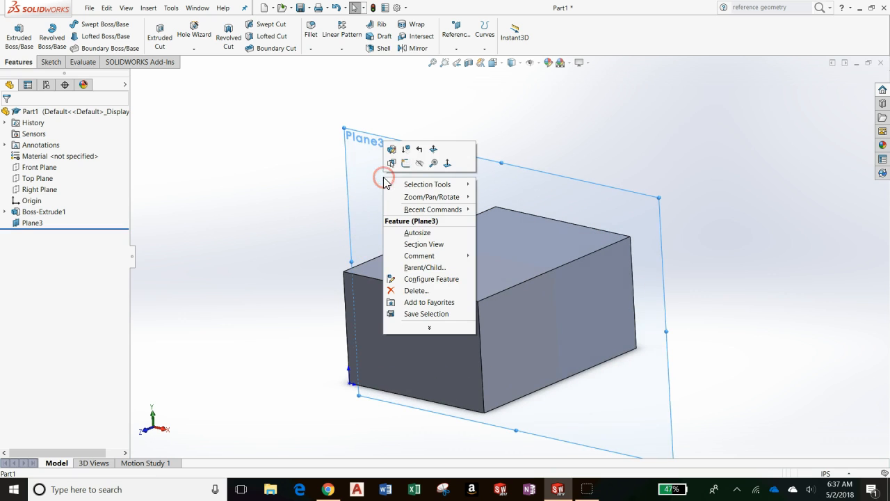
click(406, 164)
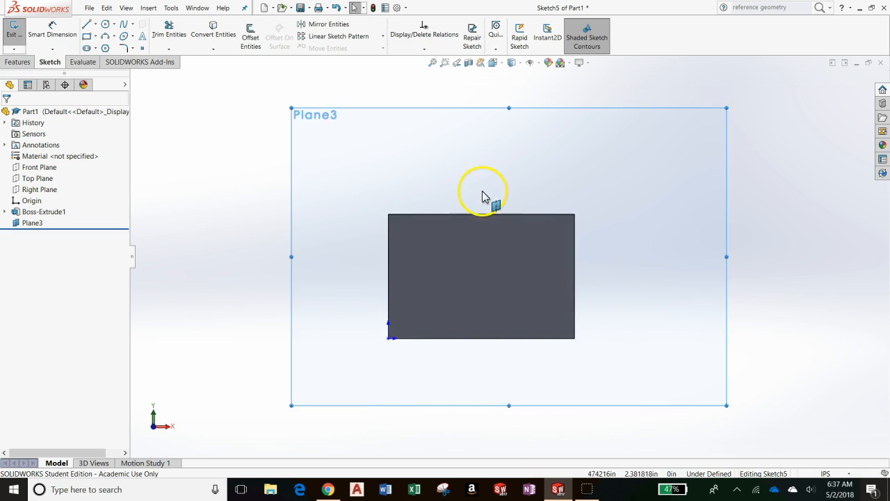
click(105, 24)
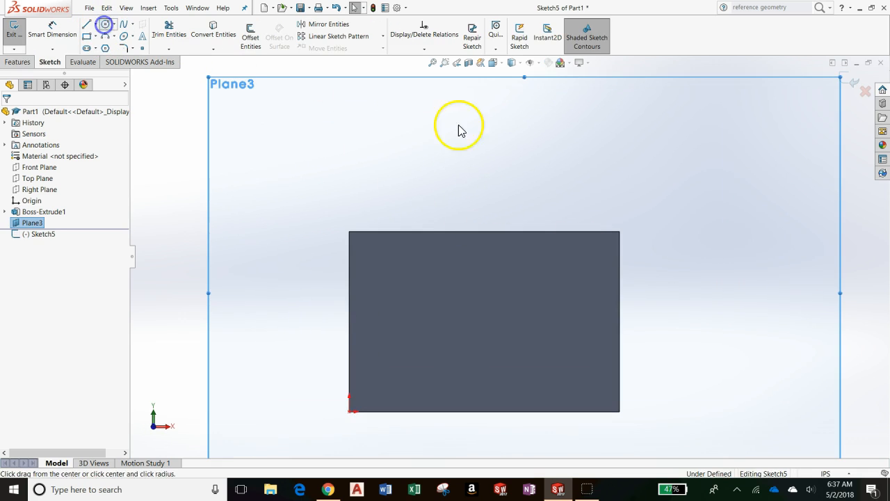
click(485, 231)
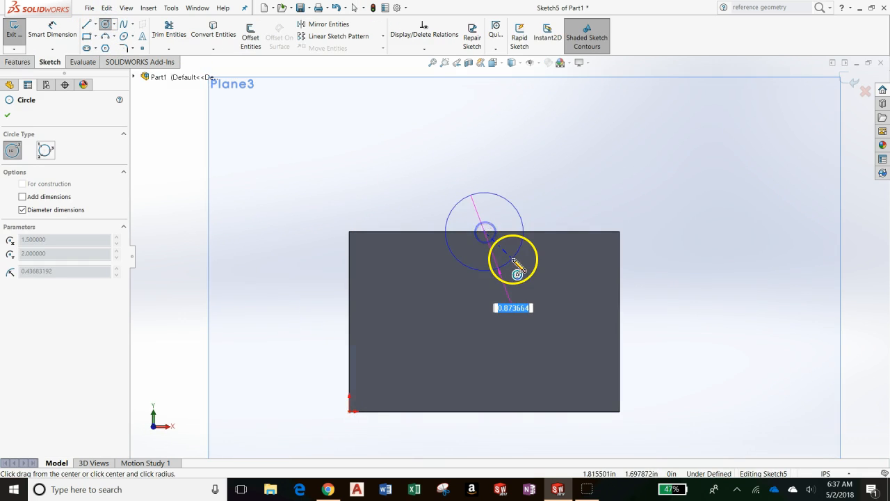
key(Return)
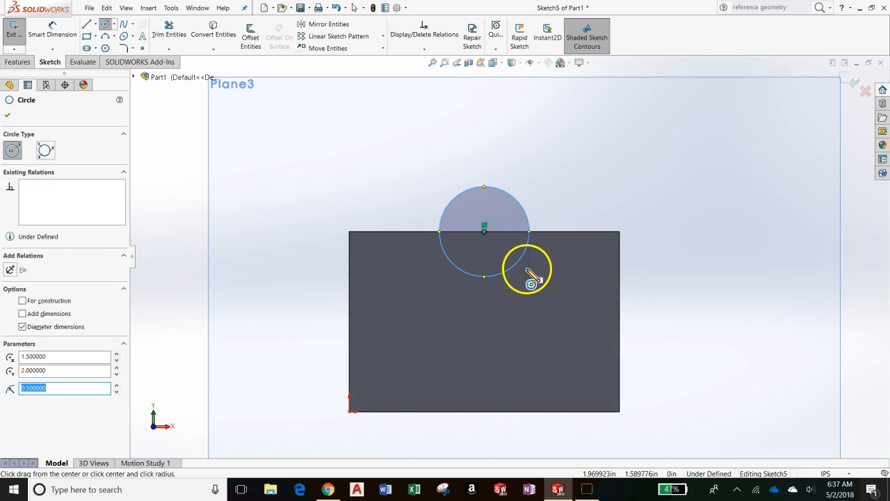
Draw a line across the circle's horizontal diameter along the block's top edge and trim away the circle's lower half.
click(87, 25)
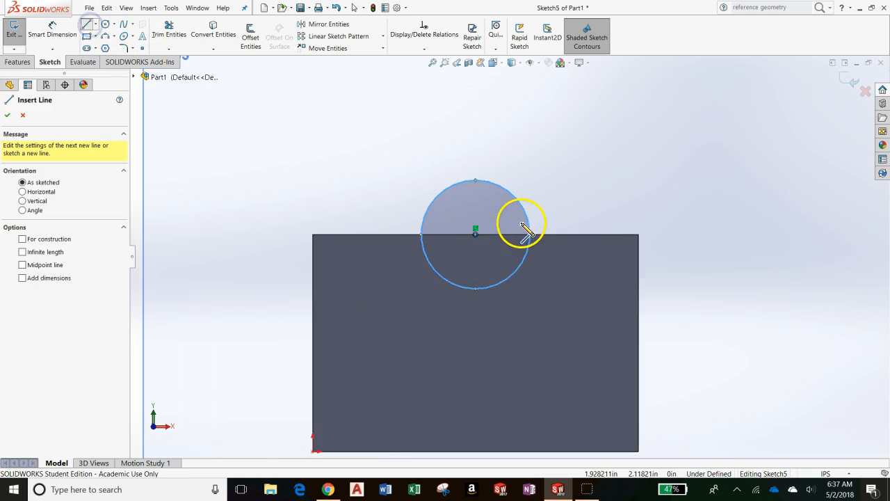
scroll(420, 239, down, 2)
click(402, 238)
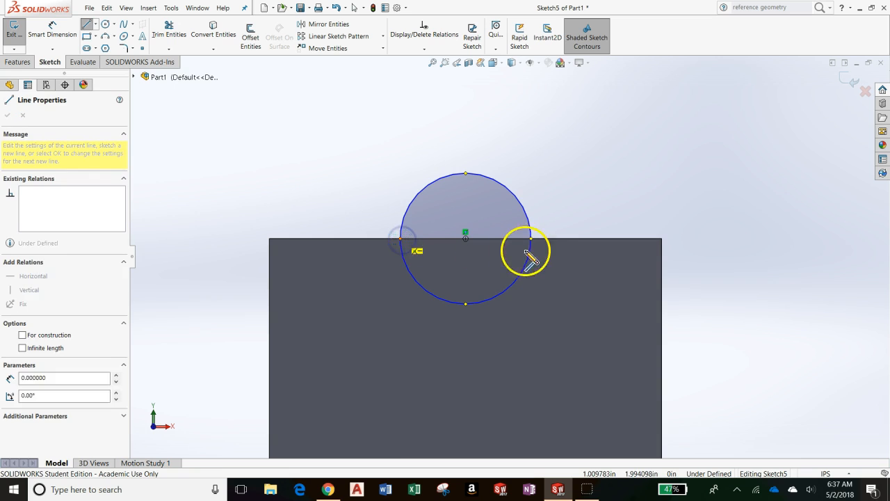
click(531, 239)
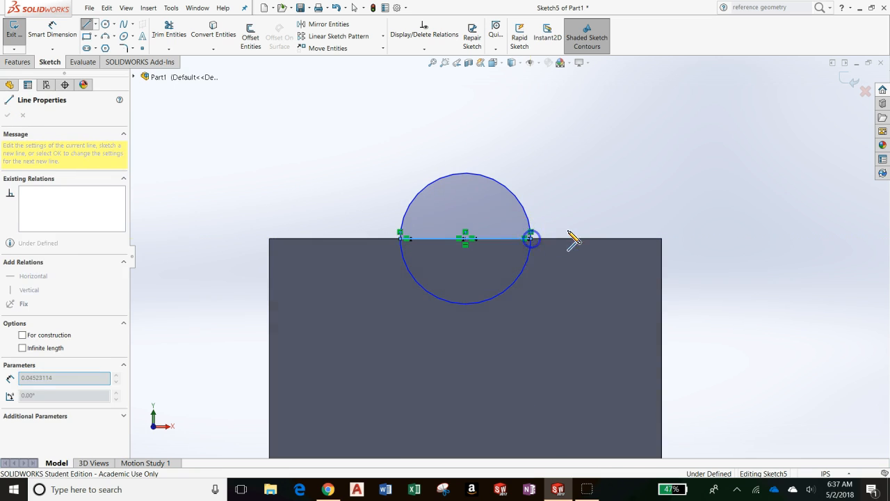
double_click(612, 196)
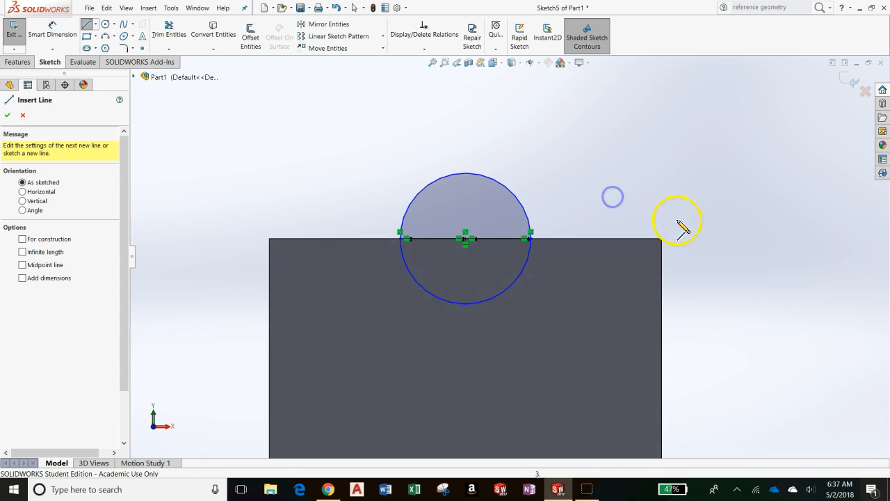
click(169, 33)
drag(532, 321, 500, 287)
Dimension the radius of the semicircular arc above the block's top face.
middle_drag(524, 283, 529, 292)
key(s)
click(567, 279)
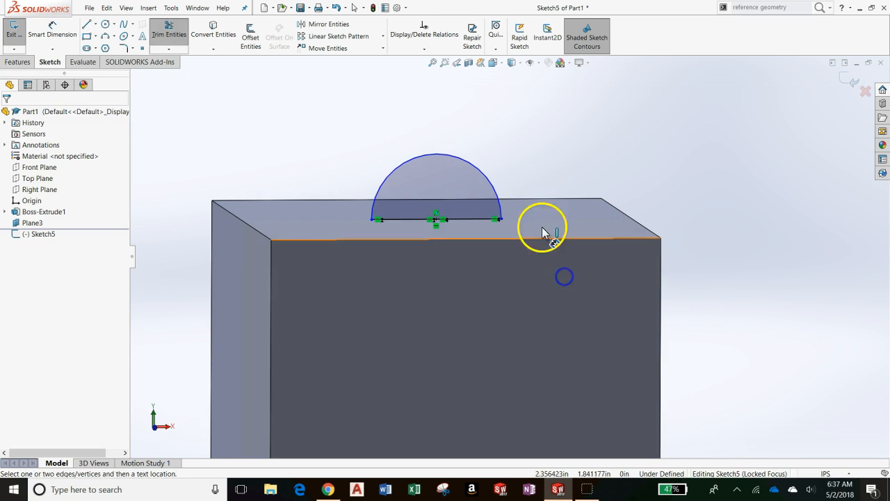
click(492, 183)
click(551, 132)
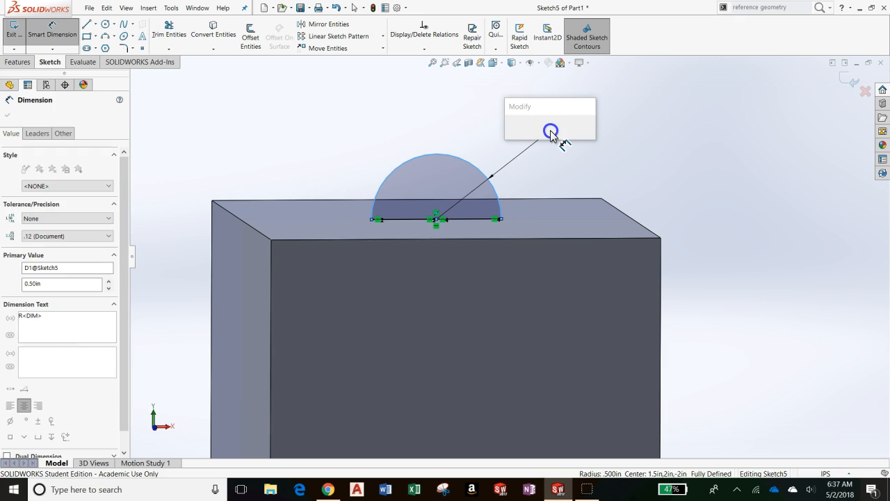
key(Return)
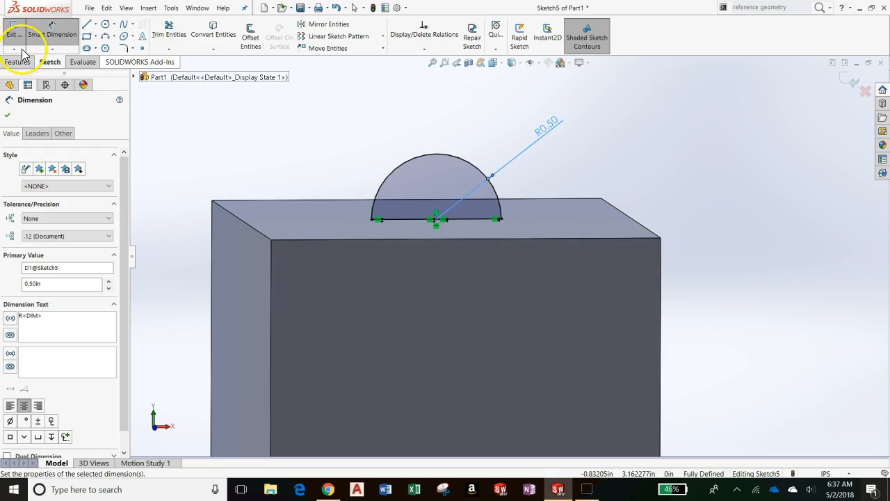
Revolve the semicircle 360 degrees about its straight diameter line as a boss merged with the block.
click(17, 61)
click(52, 33)
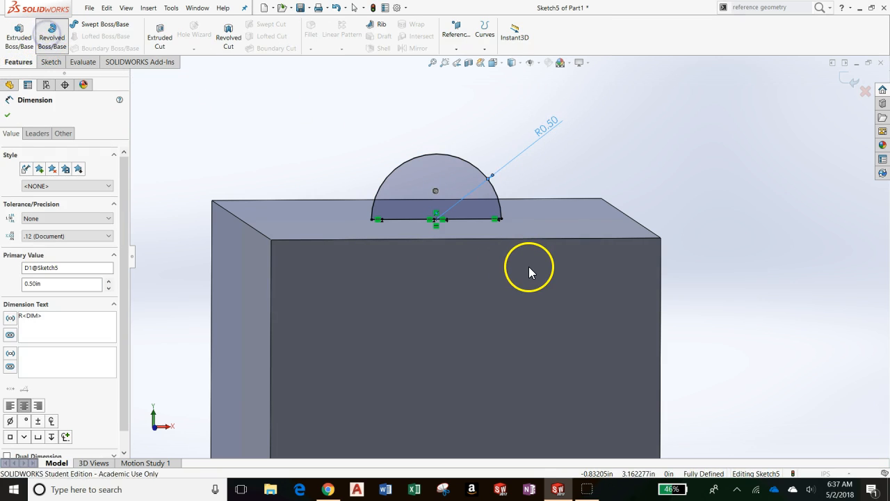
mouse_move(529, 268)
middle_down()
mouse_move(507, 251)
mouse_move(459, 303)
middle_up()
click(702, 175)
click(104, 142)
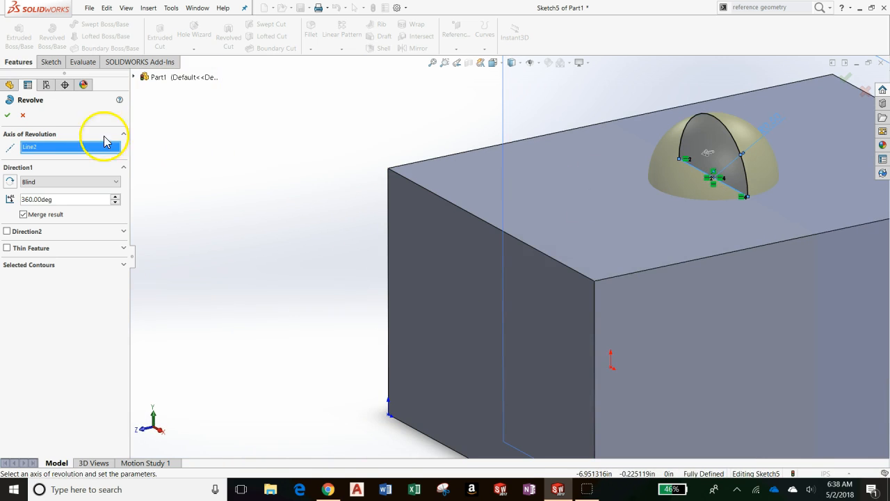
click(7, 116)
Hide the mid plane that runs through the block and the dome.
scroll(660, 278, up, 5)
middle_drag(726, 291, 446, 311)
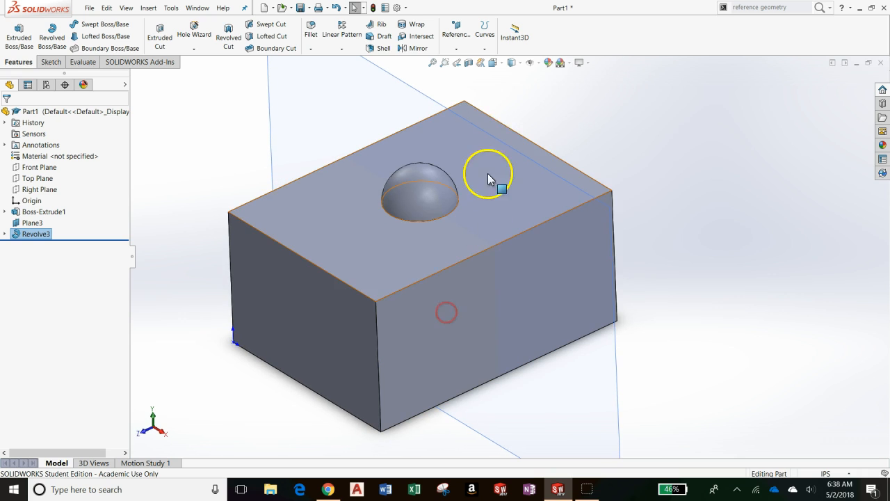
scroll(628, 230, up, 3)
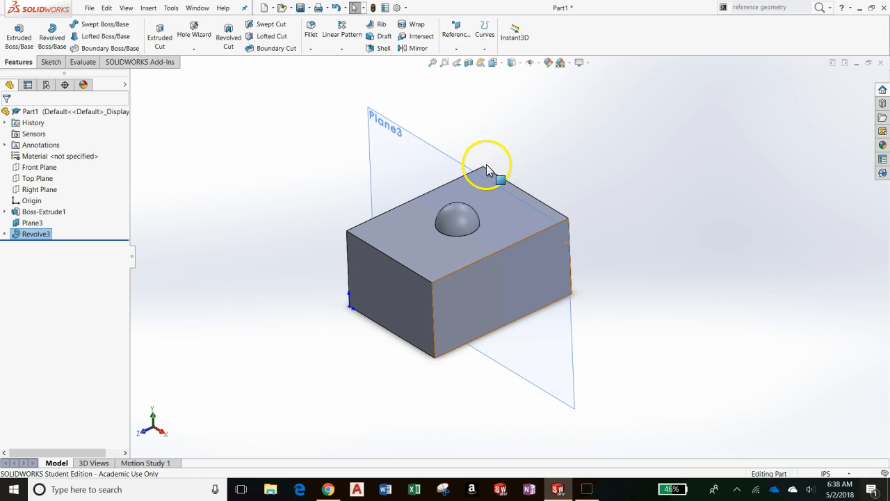
scroll(475, 172, down, 2)
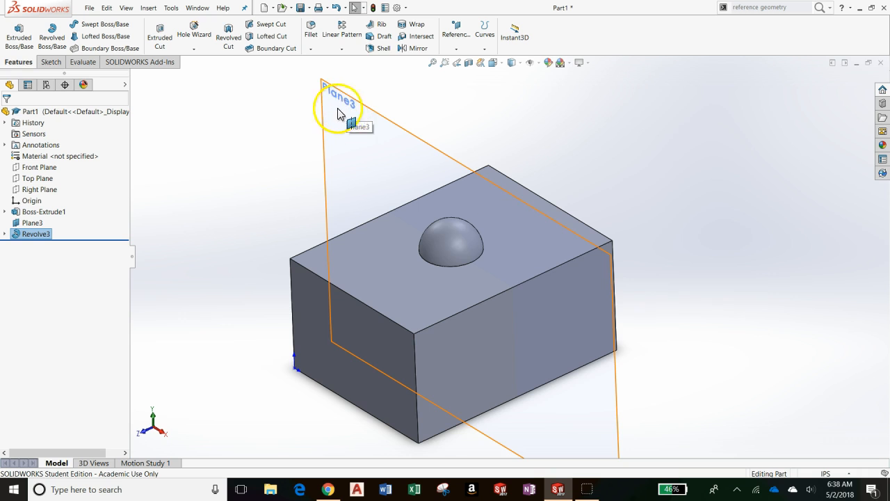
middle_drag(362, 162, 374, 135)
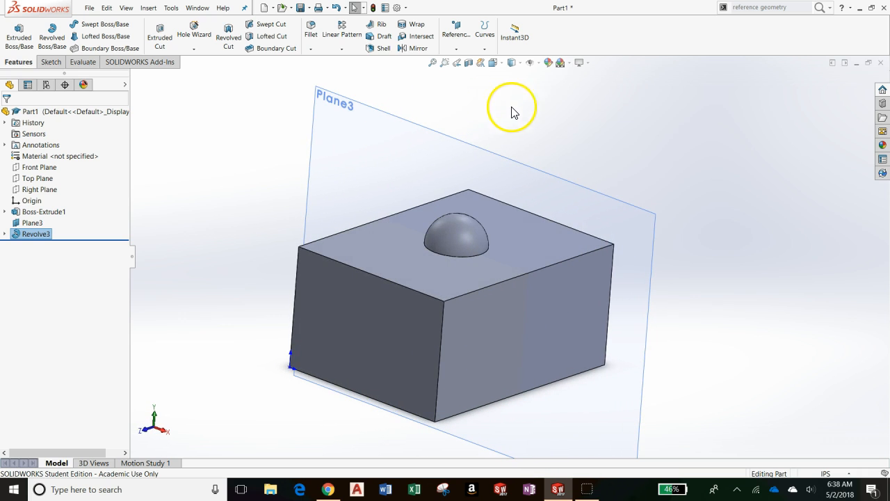
right_click(368, 139)
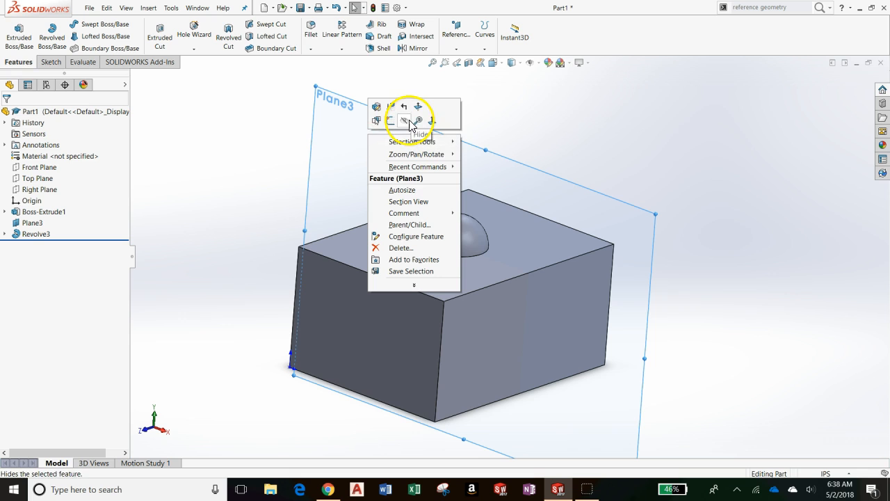
click(404, 121)
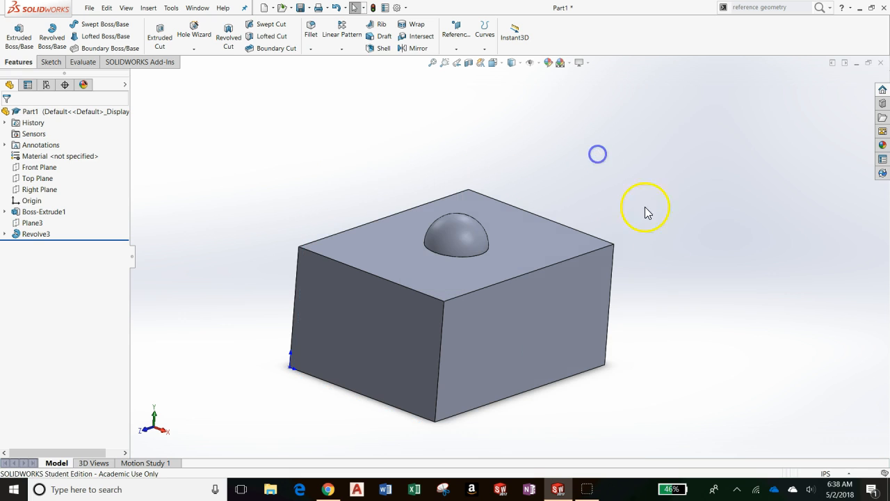
Create a diagonal reference plane through the block's origin corner, the corner above it, and the diagonally opposite corner of the top face.
scroll(646, 208, up, 2)
scroll(583, 324, down, 1)
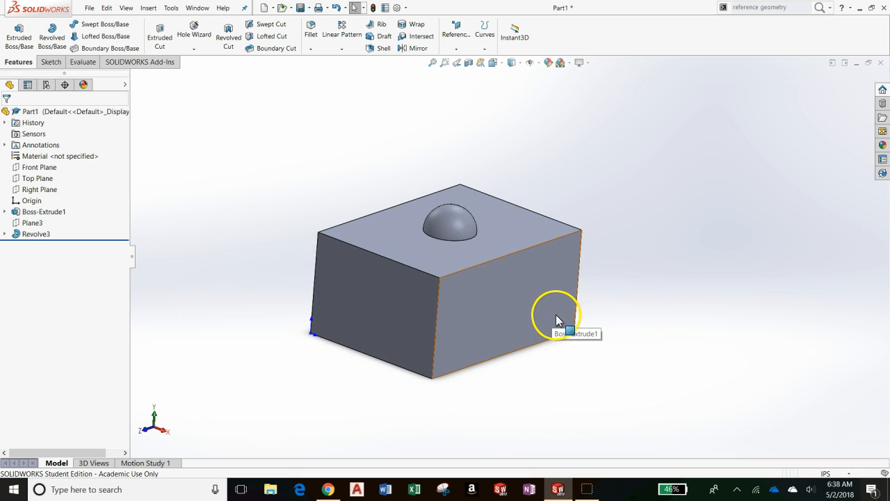
click(458, 43)
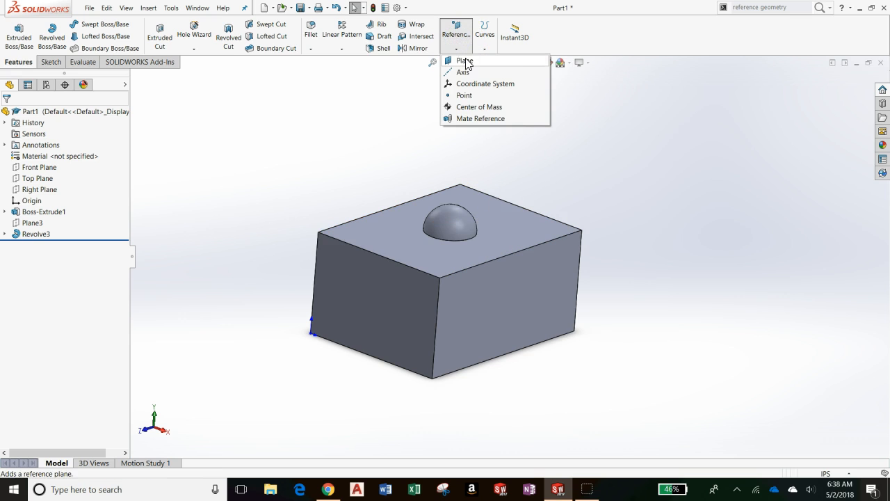
click(465, 62)
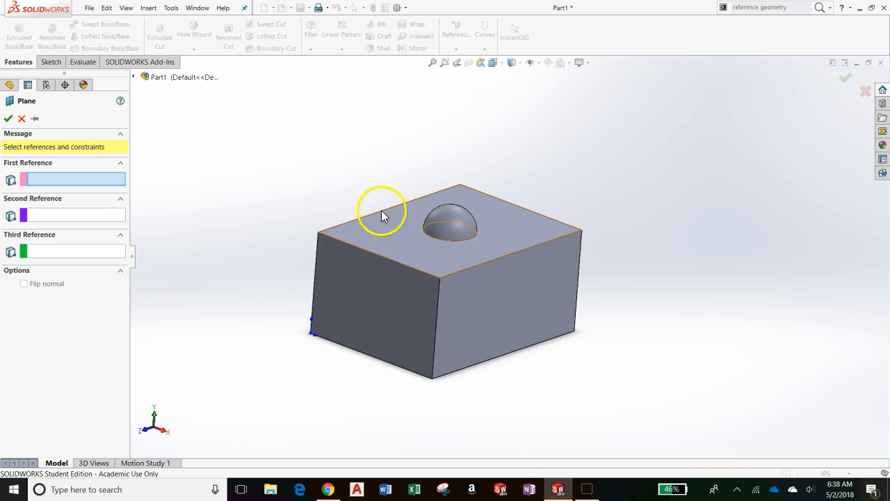
scroll(363, 312, down, 2)
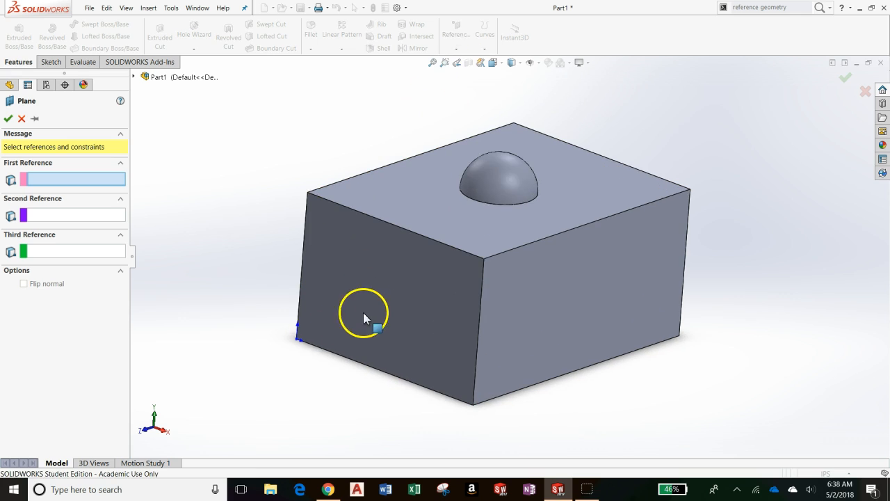
click(297, 341)
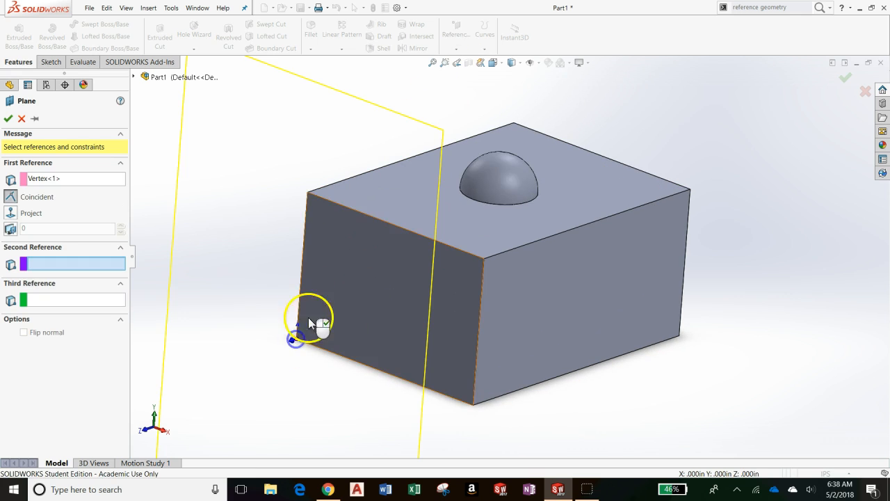
click(309, 193)
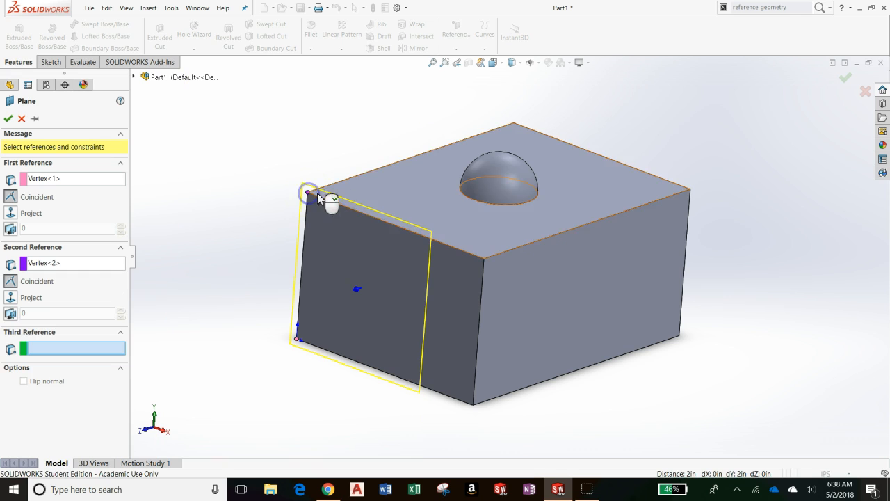
click(691, 191)
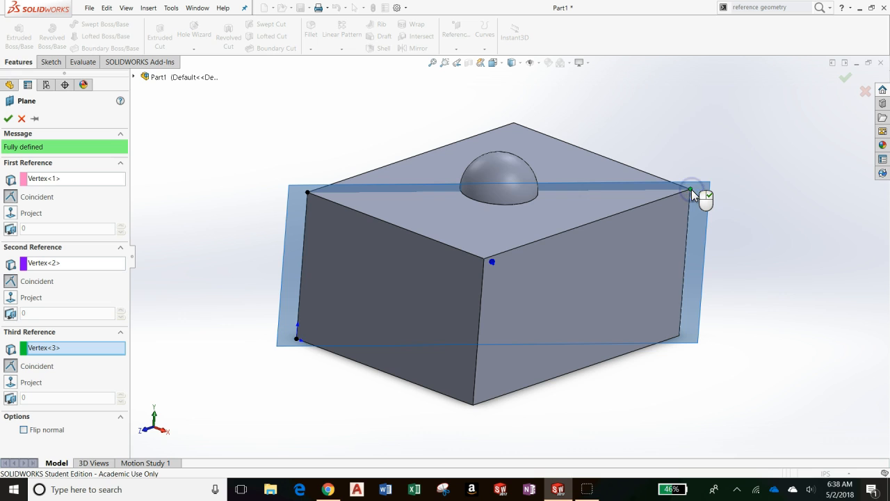
middle_drag(726, 318, 754, 328)
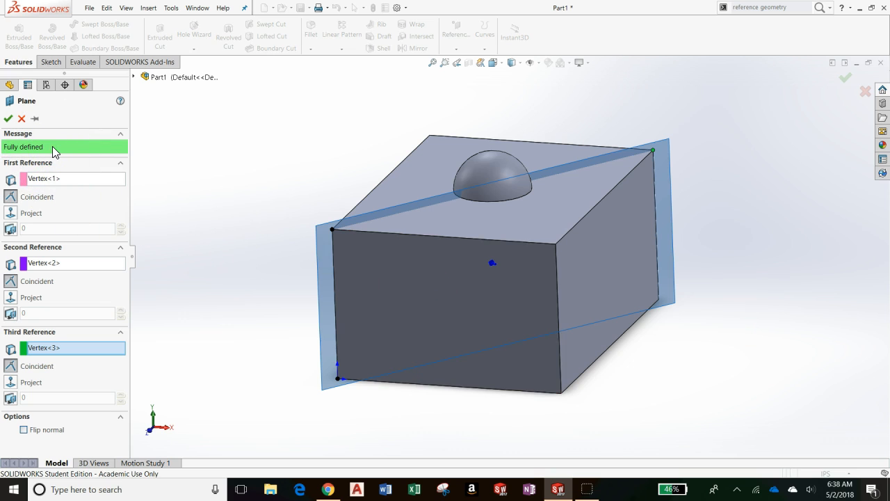
click(9, 121)
click(715, 244)
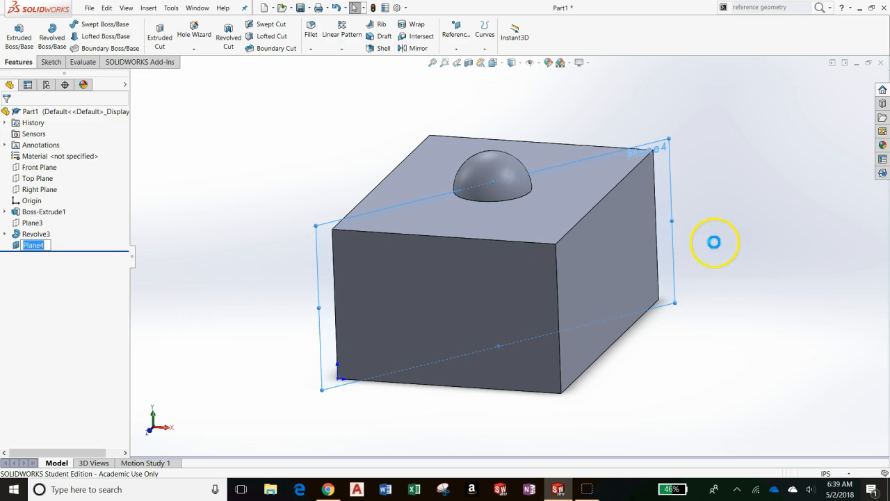
Resize the diagonal plane's border by two opposite corners so it extends beyond the block on all sides.
click(657, 148)
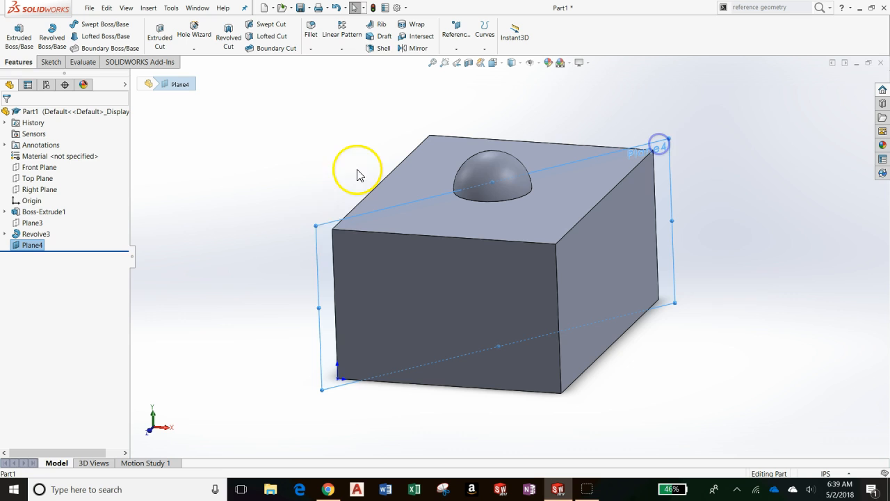
click(317, 227)
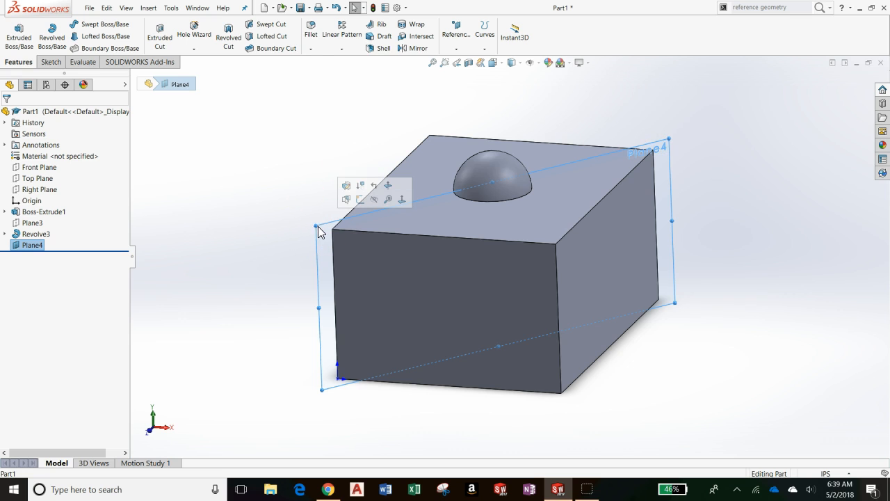
drag(316, 226, 183, 151)
scroll(605, 283, up, 6)
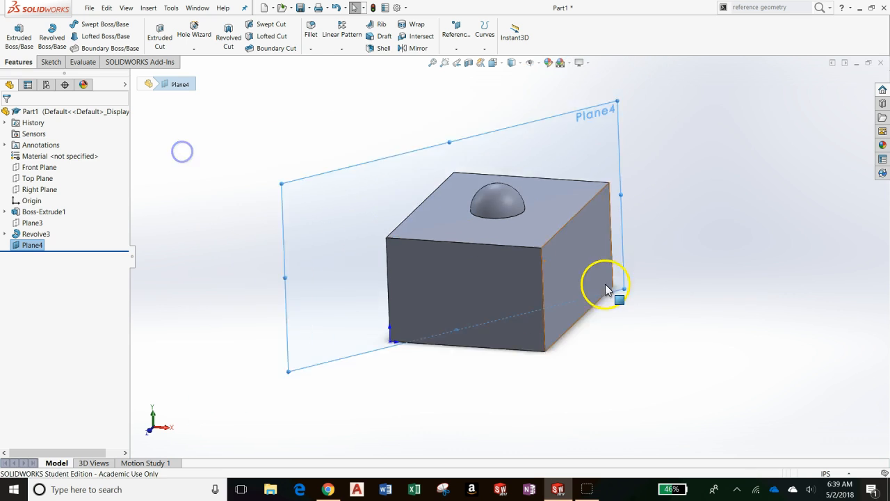
middle_drag(510, 244, 466, 236)
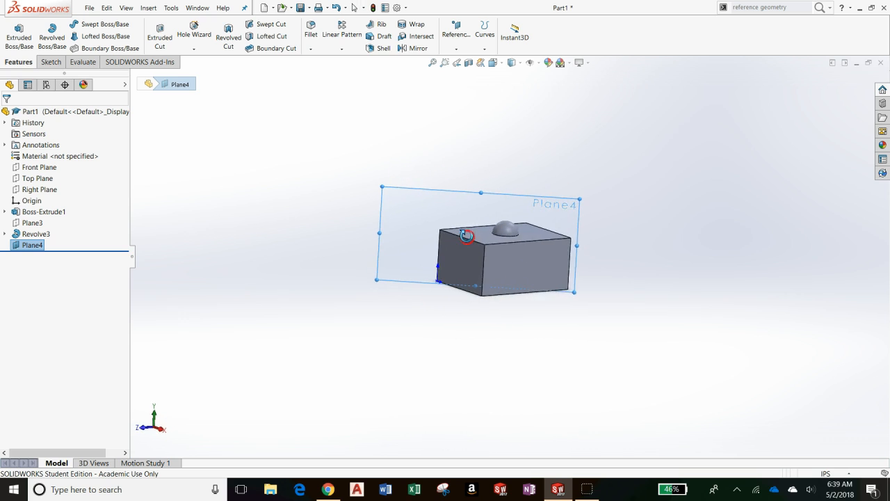
drag(573, 290, 638, 350)
click(686, 314)
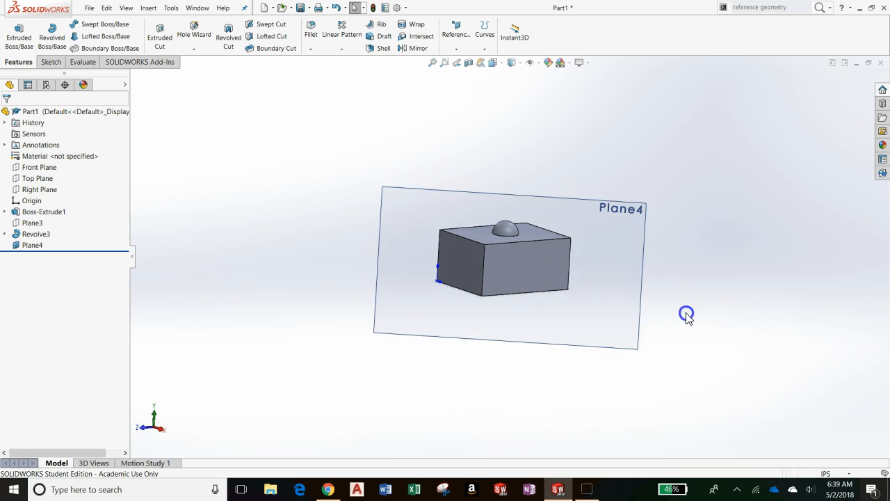
Start a sketch on the diagonal plane and draw a circle about 1 in in diameter, centred midway along the block's vertical edge.
scroll(448, 226, down, 3)
click(413, 210)
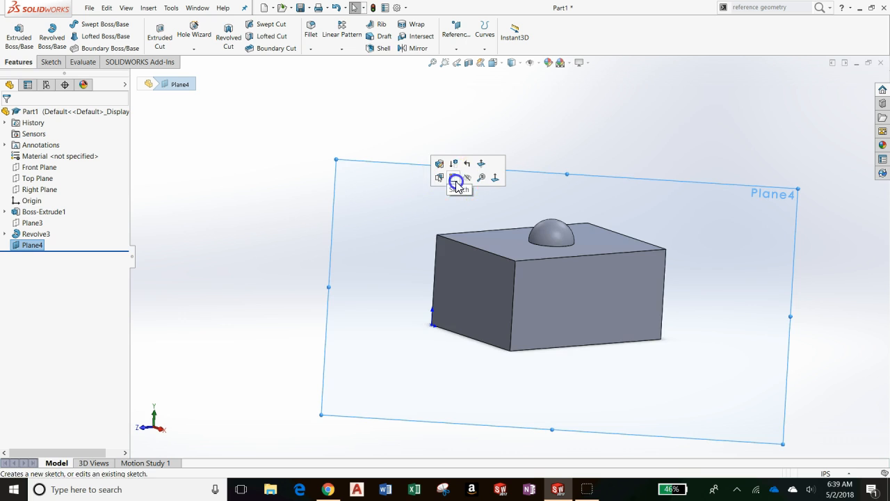
click(456, 180)
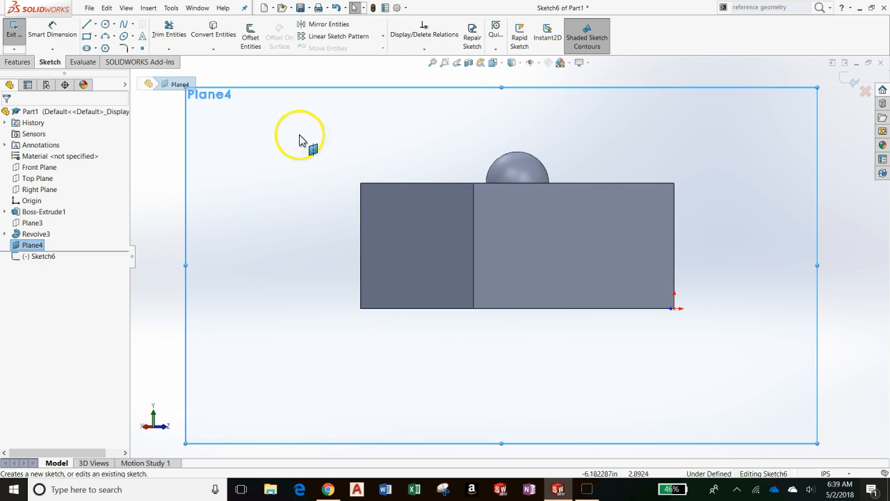
click(105, 24)
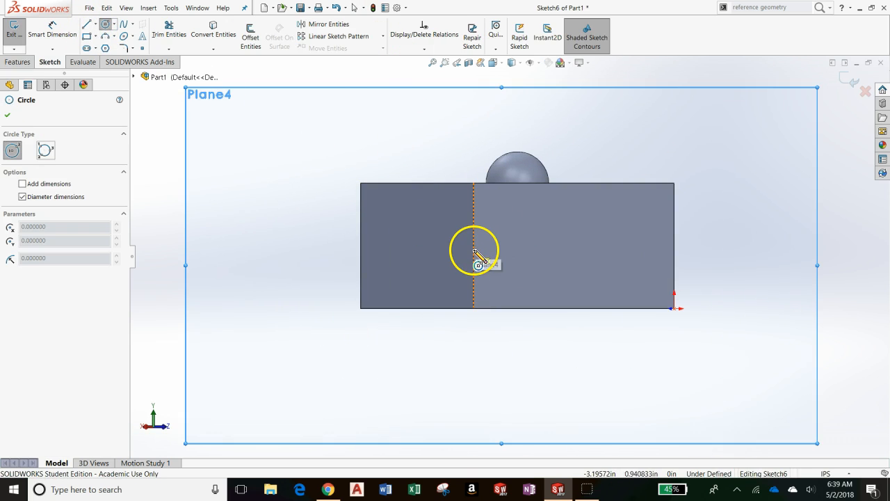
click(474, 246)
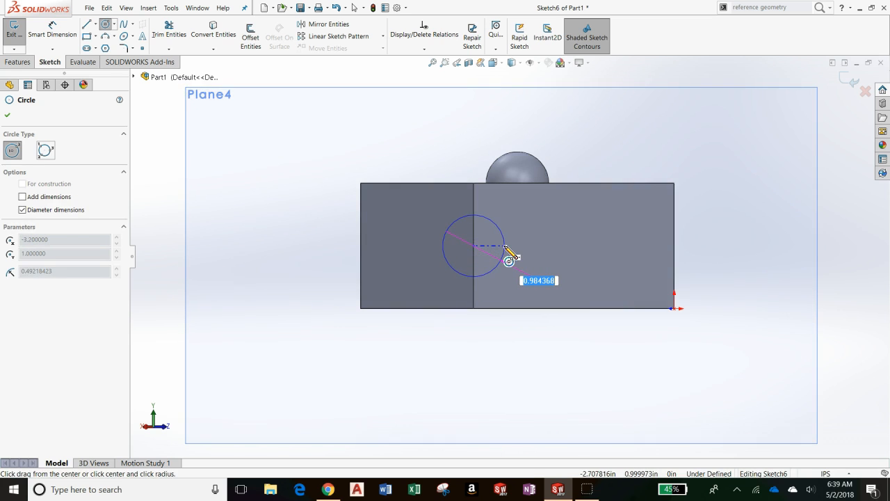
click(502, 258)
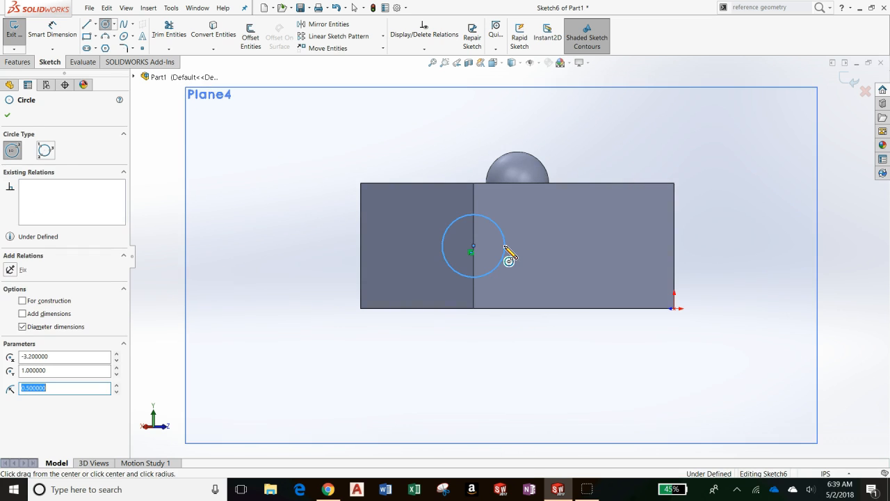
Dimension the circle's diameter as 1.00 in.
click(60, 29)
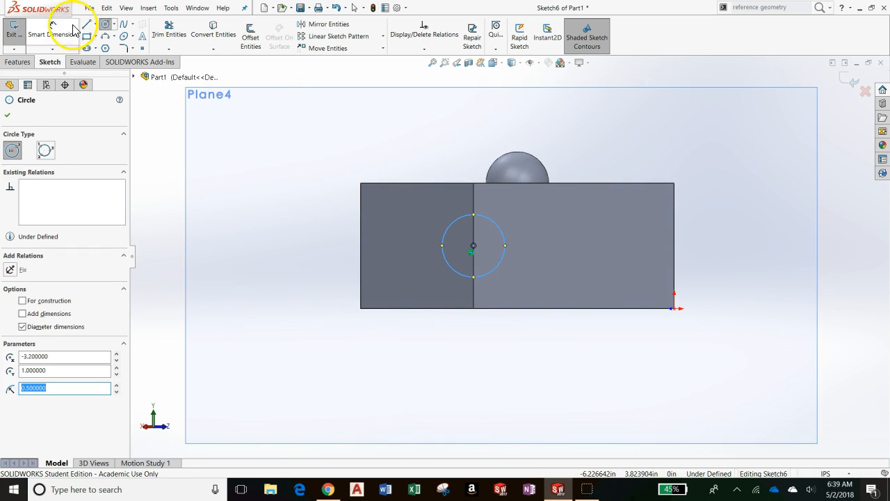
click(501, 230)
click(624, 133)
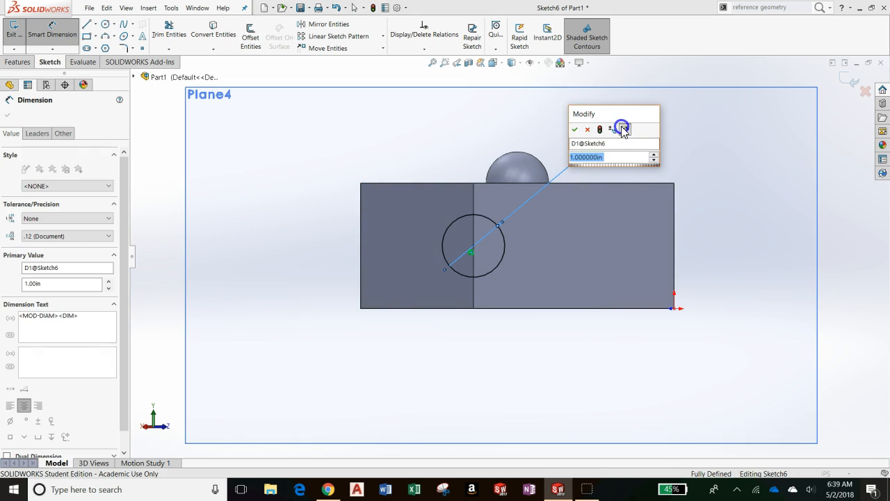
click(576, 129)
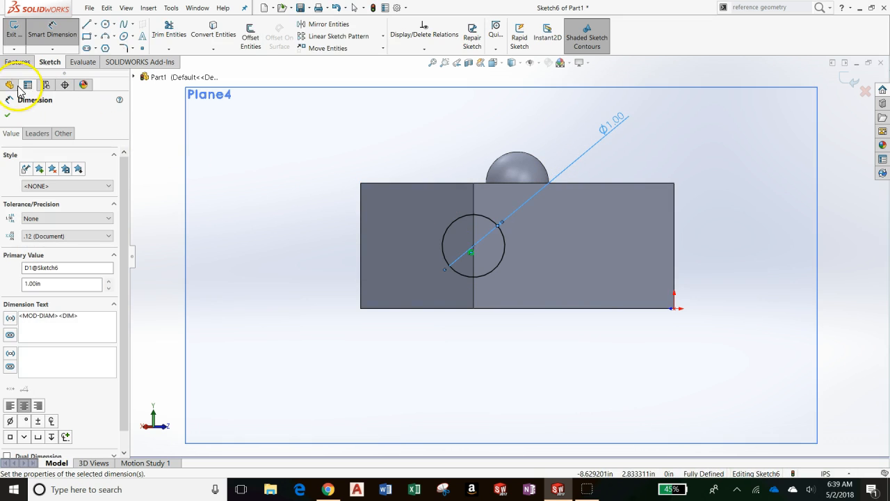
Extrude the circle as a blind boss 4 in from the diagonal plane, merged with the block.
click(17, 61)
click(27, 35)
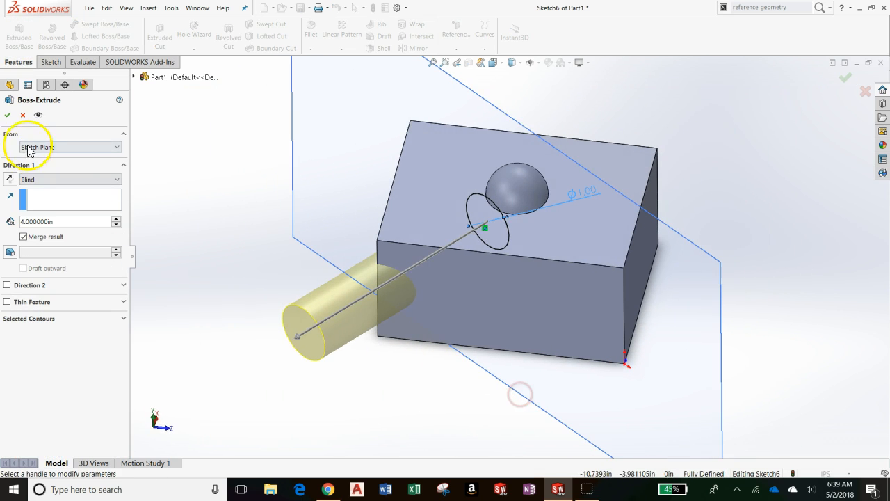
click(9, 117)
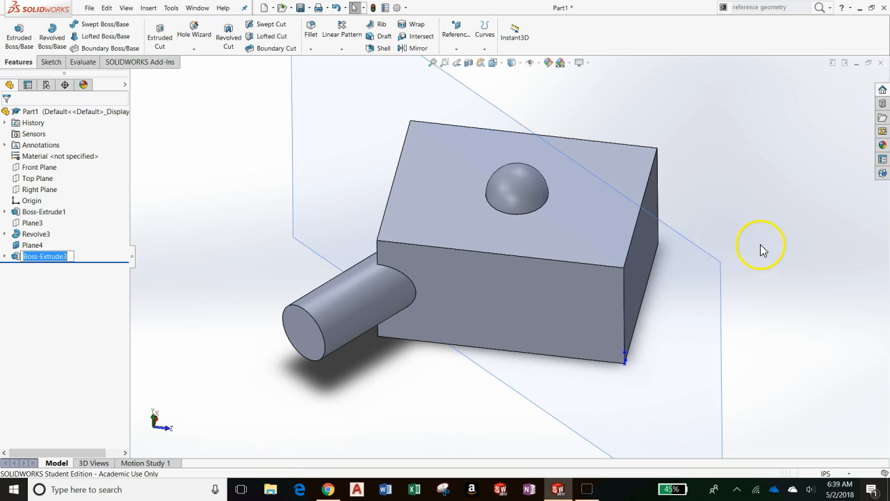
Hide the diagonal plane that cuts through the block.
right_click(700, 278)
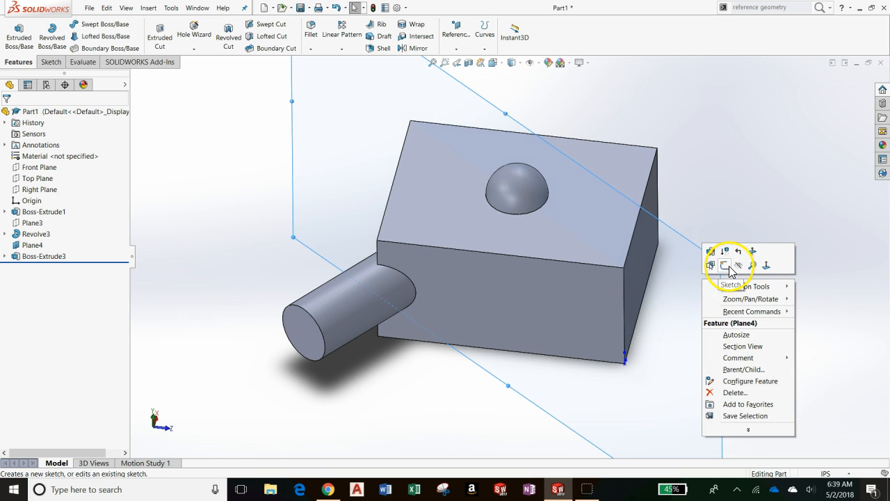
click(739, 268)
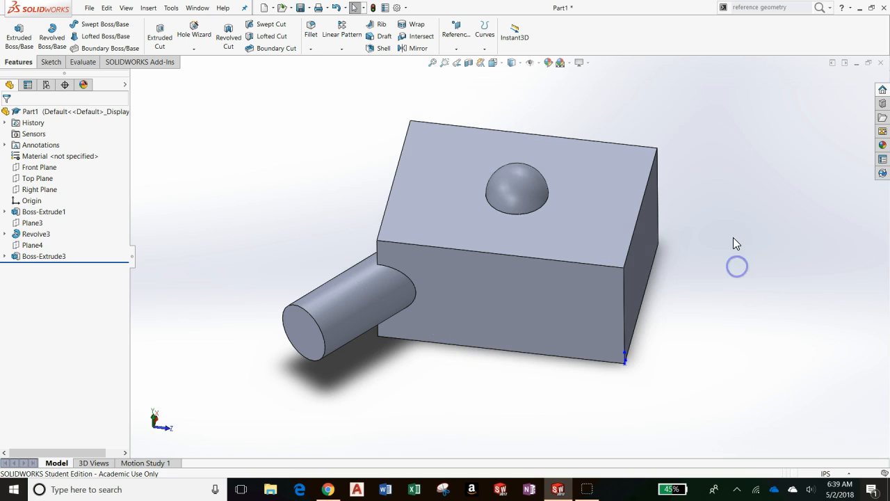
scroll(642, 304, up, 2)
click(394, 291)
middle_drag(453, 329, 538, 281)
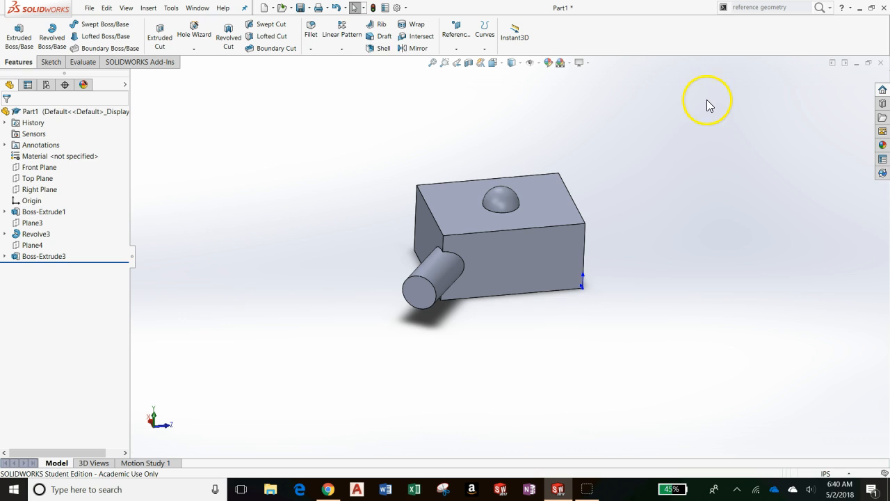
Search SOLIDWORKS Help for "reference geometry" and open the Reference Geometry topic from the results.
click(831, 7)
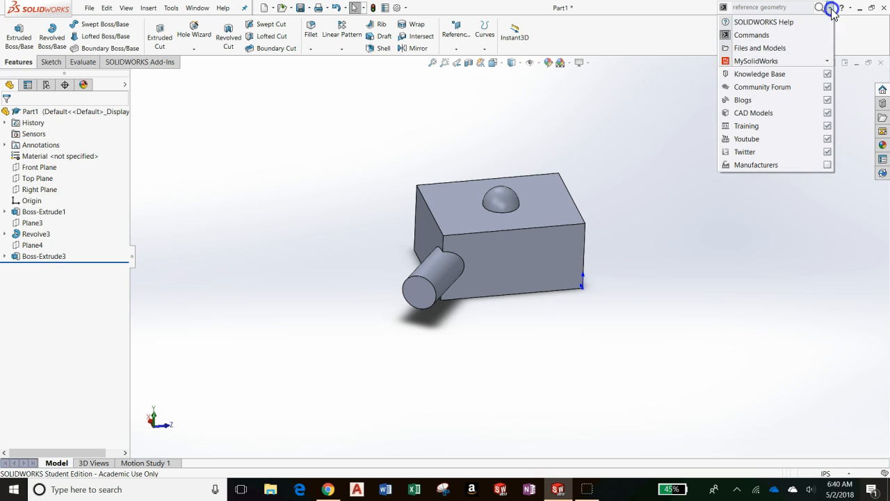
click(793, 25)
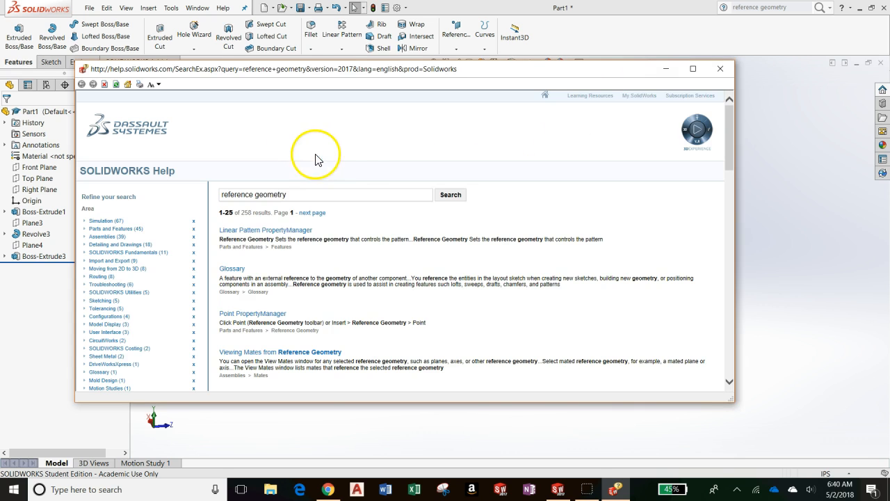
drag(732, 138, 731, 142)
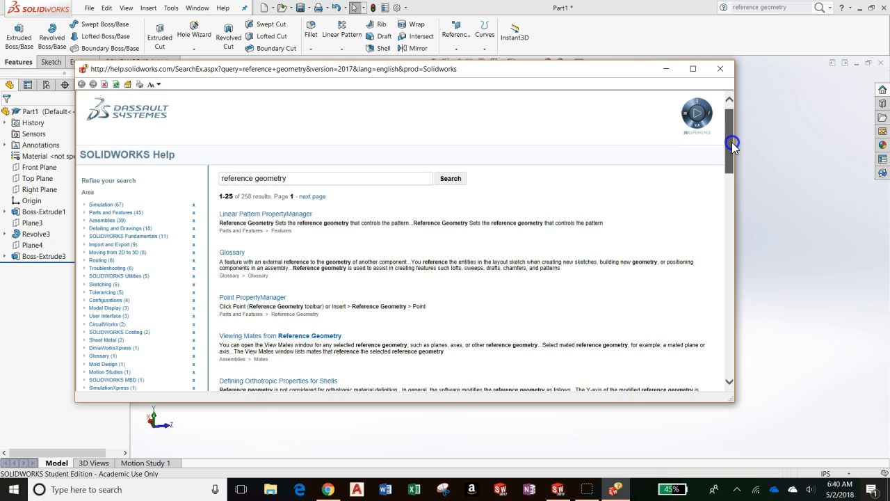
drag(732, 142, 724, 257)
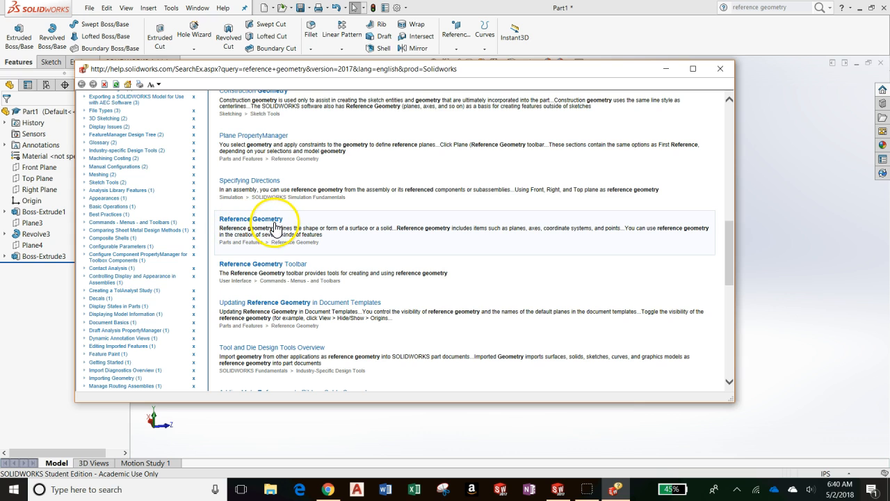
click(276, 221)
Open the Planes topic from the Reference Geometry help page and read its Creating Planes instructions.
scroll(406, 254, down, 3)
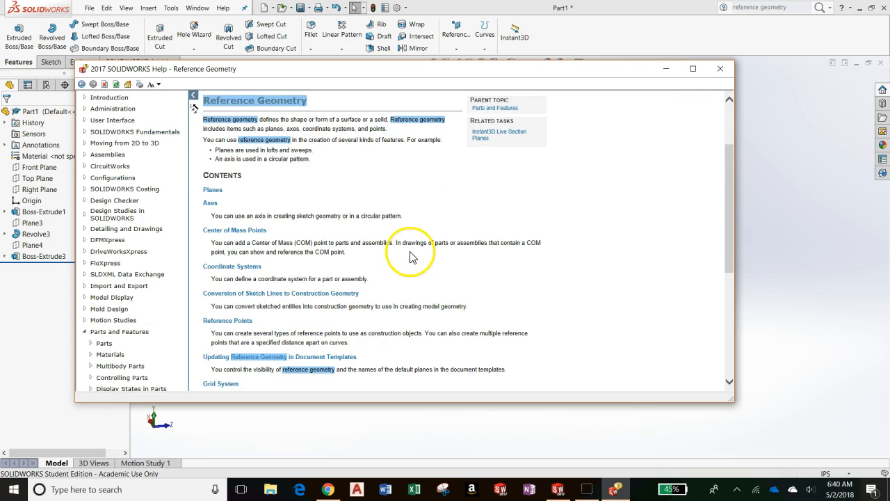
click(214, 146)
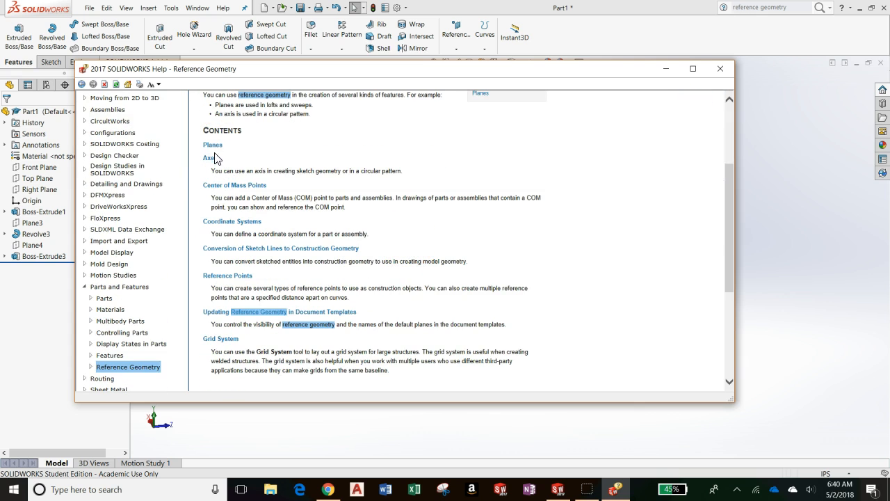
click(229, 186)
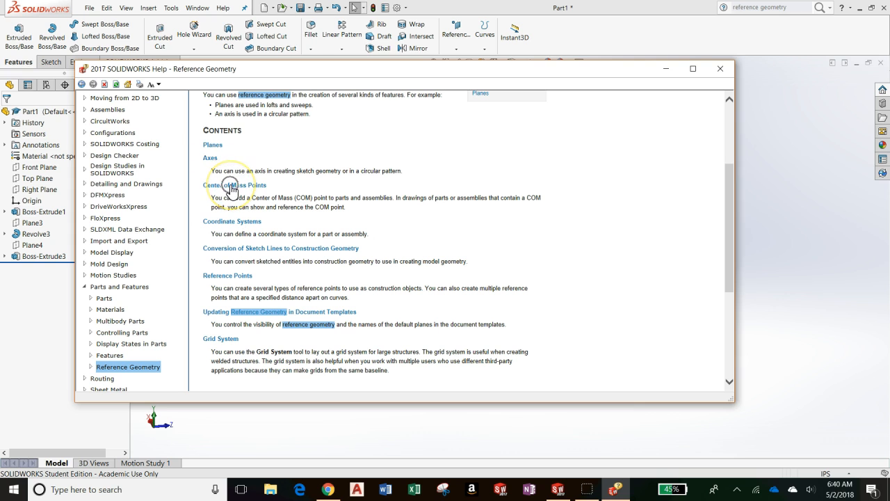
click(212, 148)
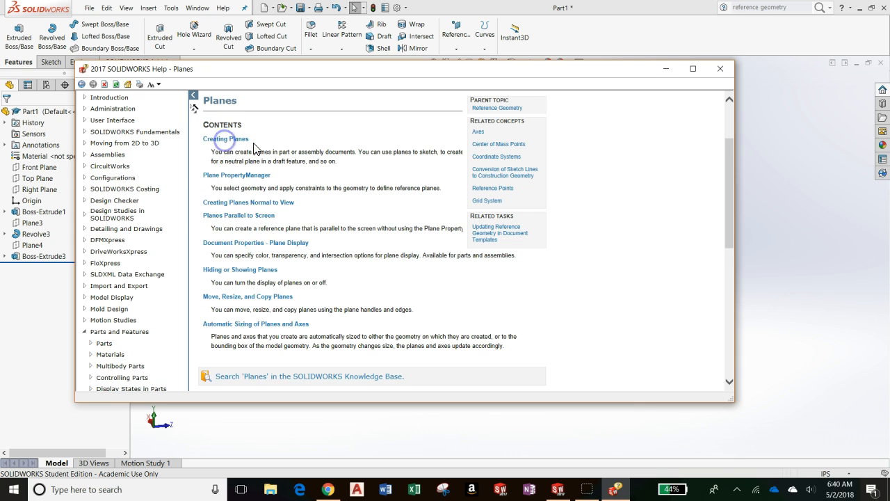
scroll(308, 202, down, 1)
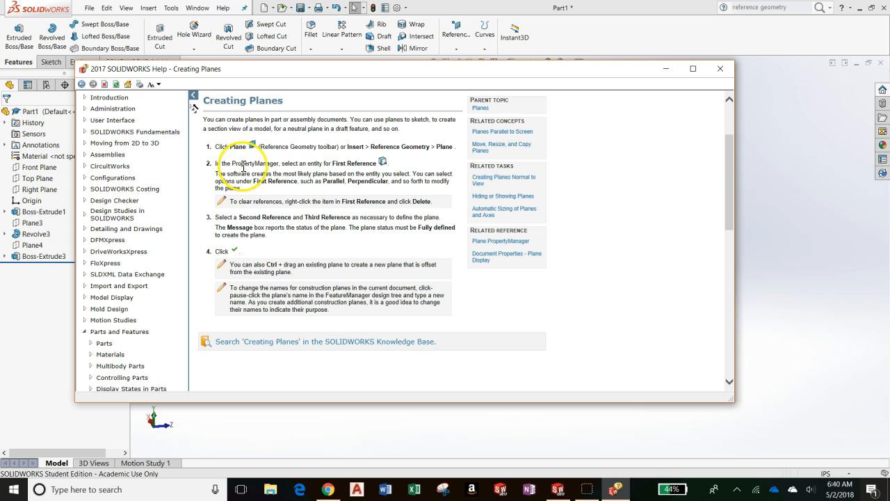
Look through the Reference Geometry subtopics in the help contents and open the Plane PropertyManager topic.
click(510, 116)
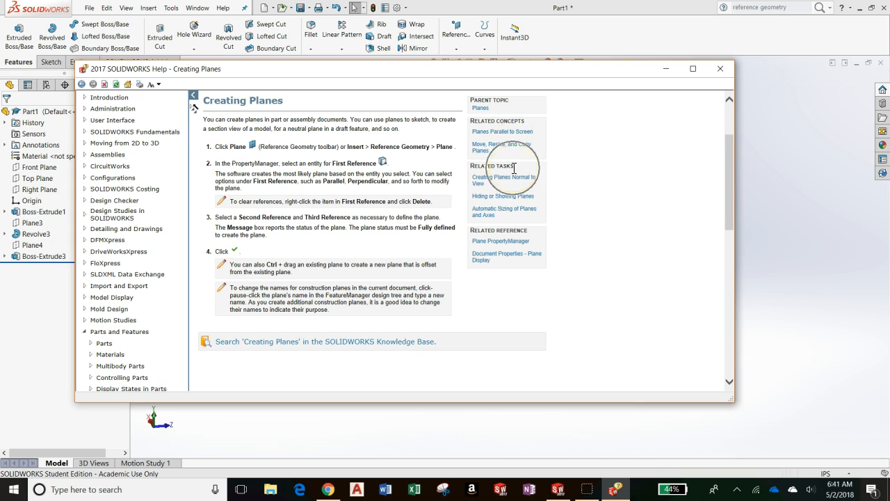
scroll(120, 234, down, 3)
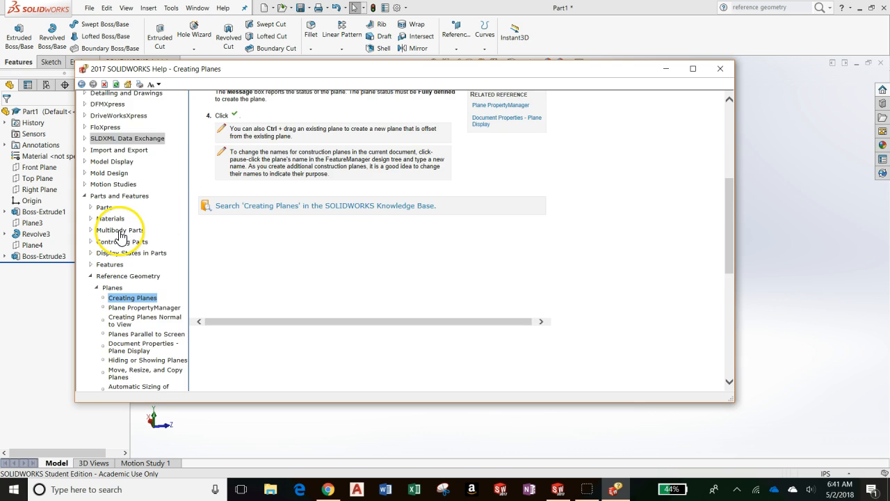
scroll(121, 236, down, 1)
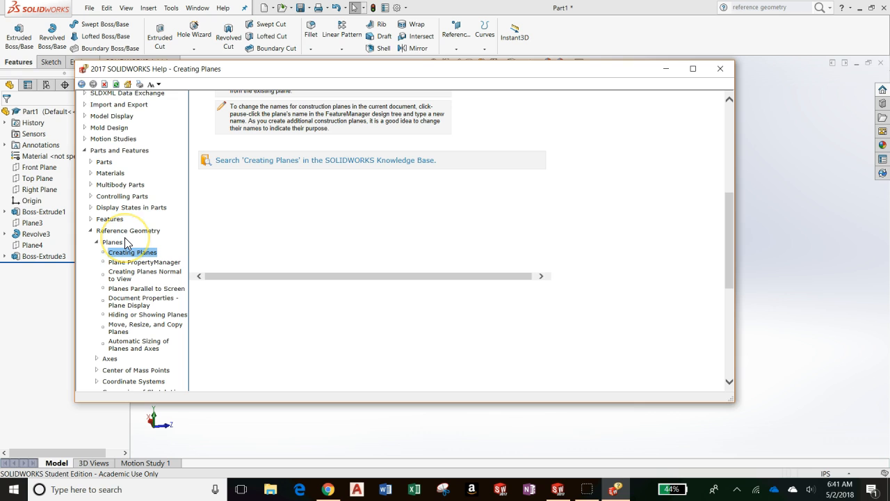
scroll(125, 244, down, 2)
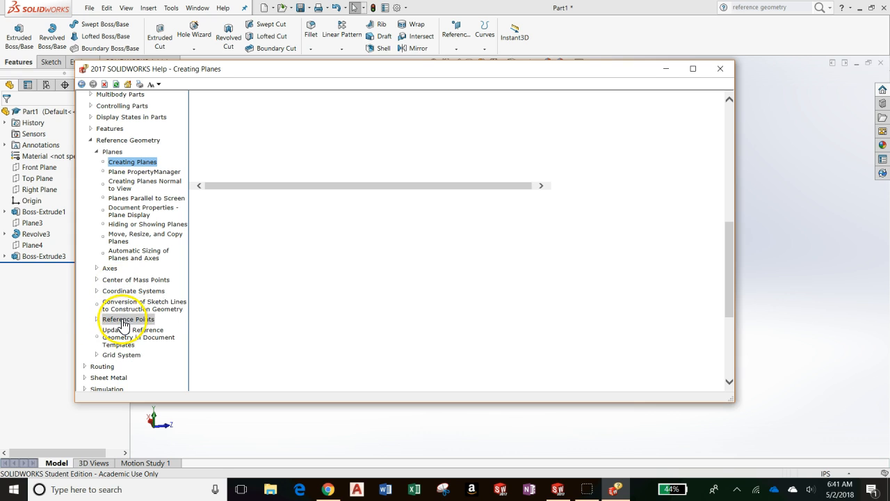
click(140, 174)
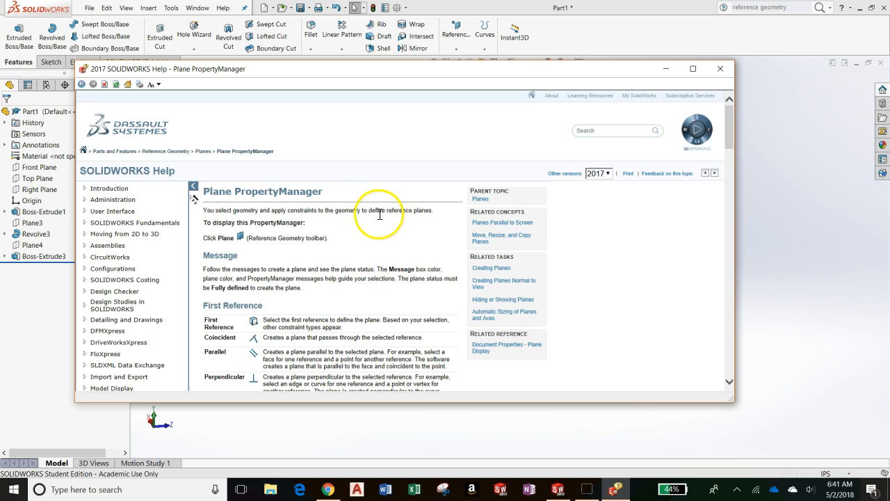
Examine the First Reference constraint types described in the Plane PropertyManager help topic, from Coincident to Mid Plane.
scroll(386, 232, down, 3)
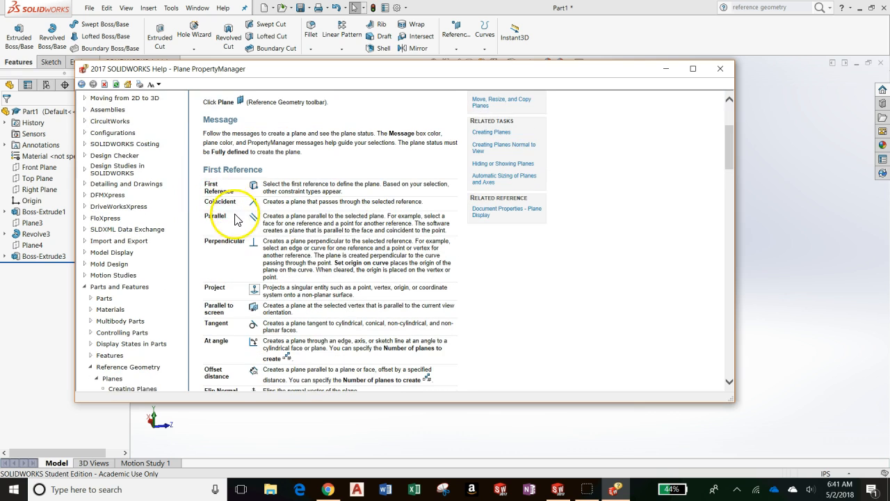
scroll(234, 226, down, 3)
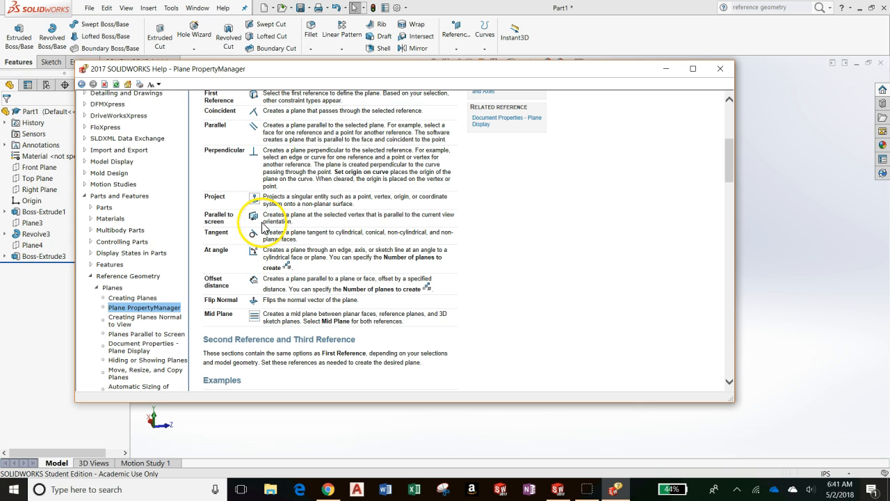
scroll(254, 222, up, 7)
scroll(240, 240, down, 5)
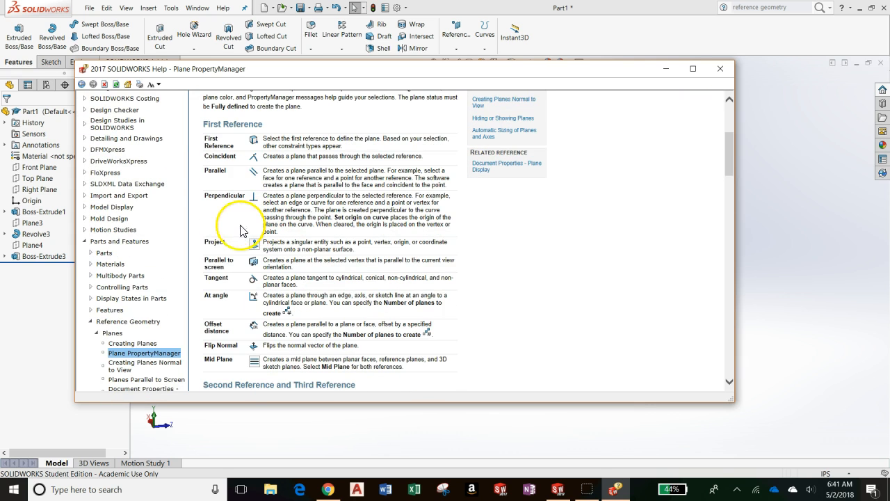